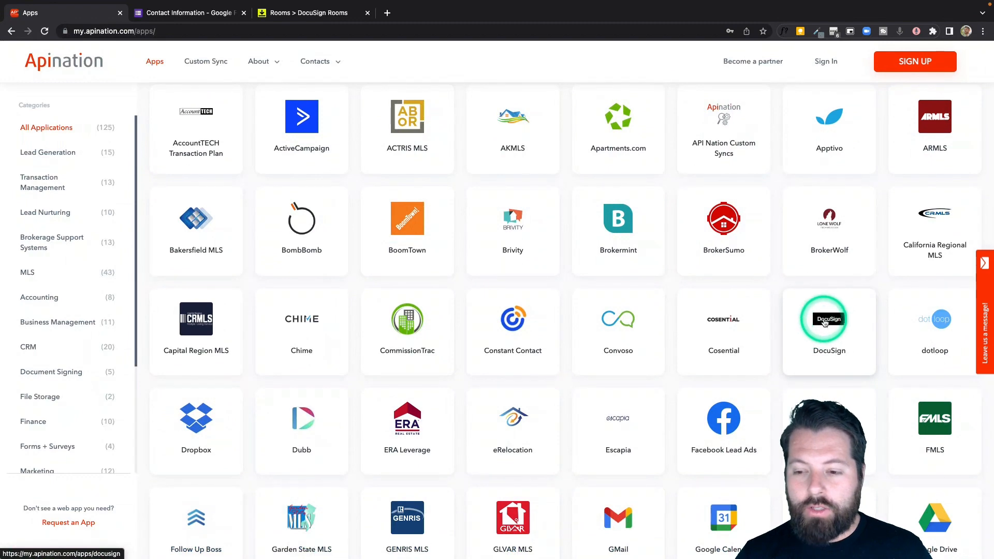
# - Scroll back up to the All Applications header and search box on the Apps page
pyautogui.scroll(1, 869, 102)
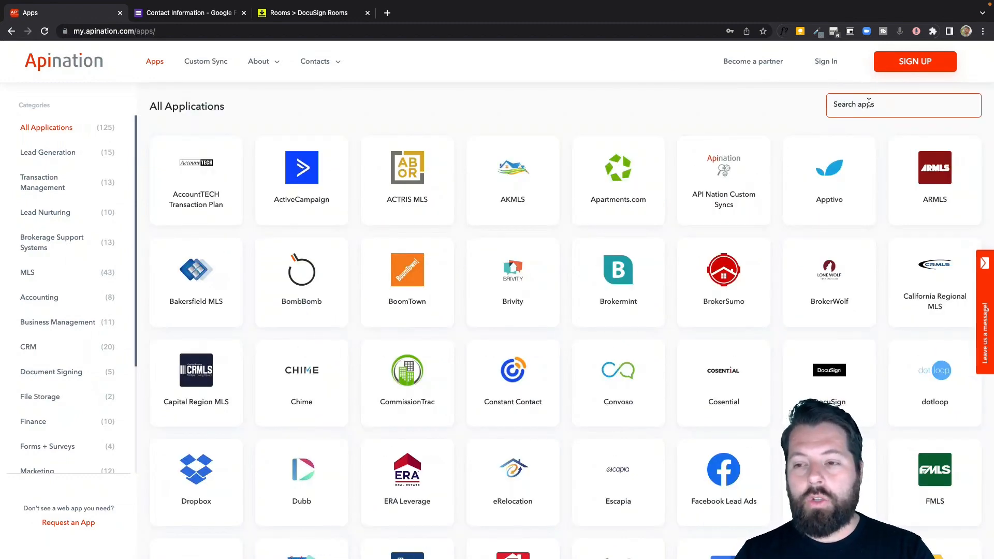
# - Search apps for 'web', open the Webhooks app, and choose DocuSign as the sync partner
pyautogui.click(869, 102)
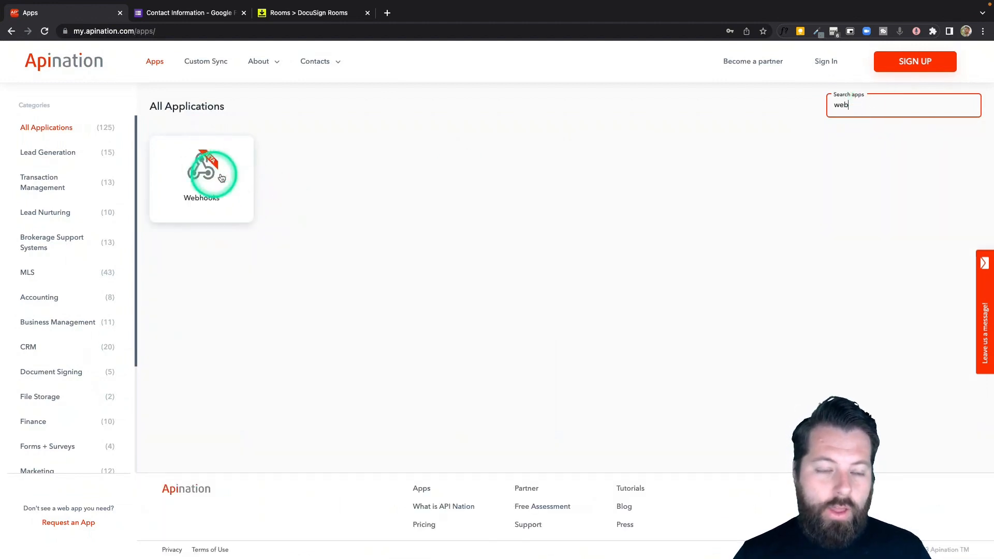
pyautogui.click(196, 172)
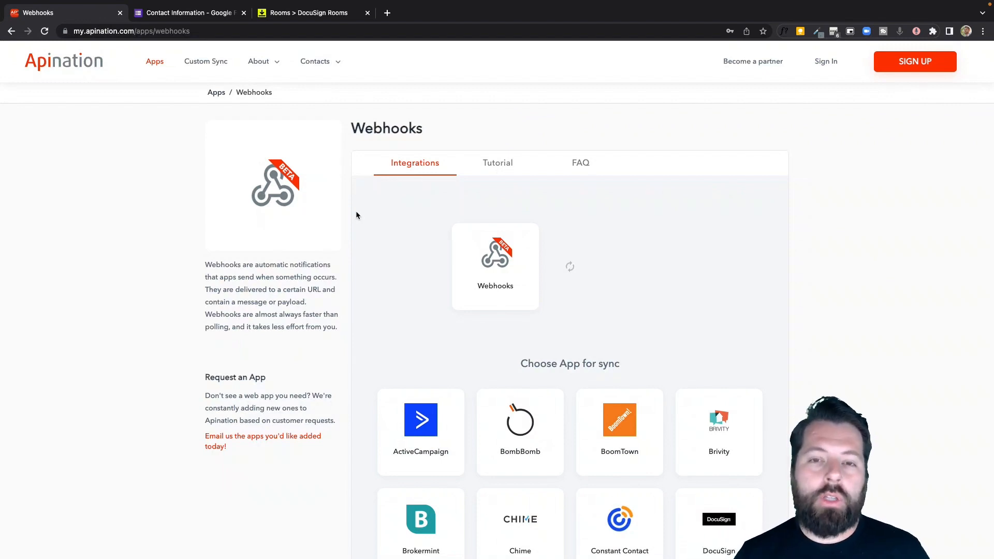
pyautogui.click(424, 240)
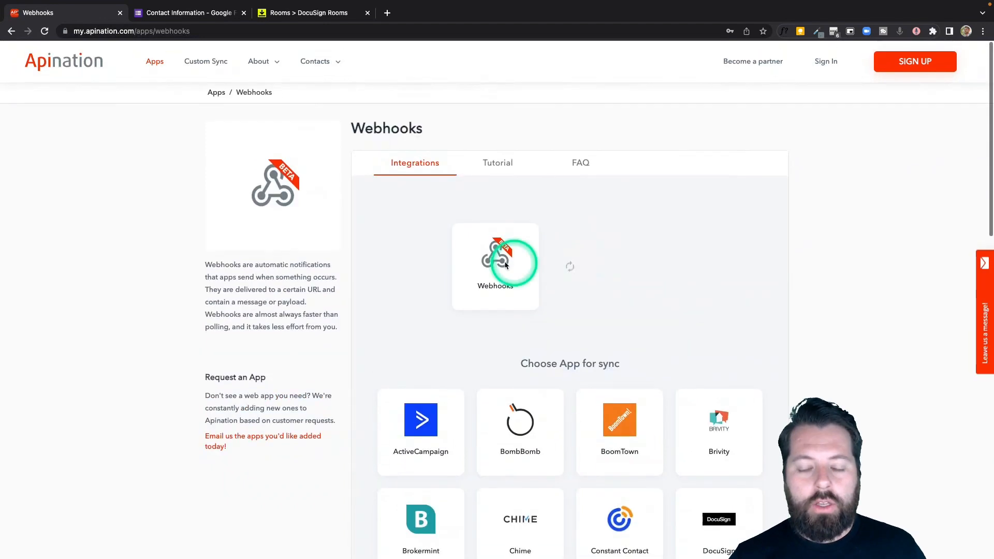
pyautogui.scroll(-3, 557, 298)
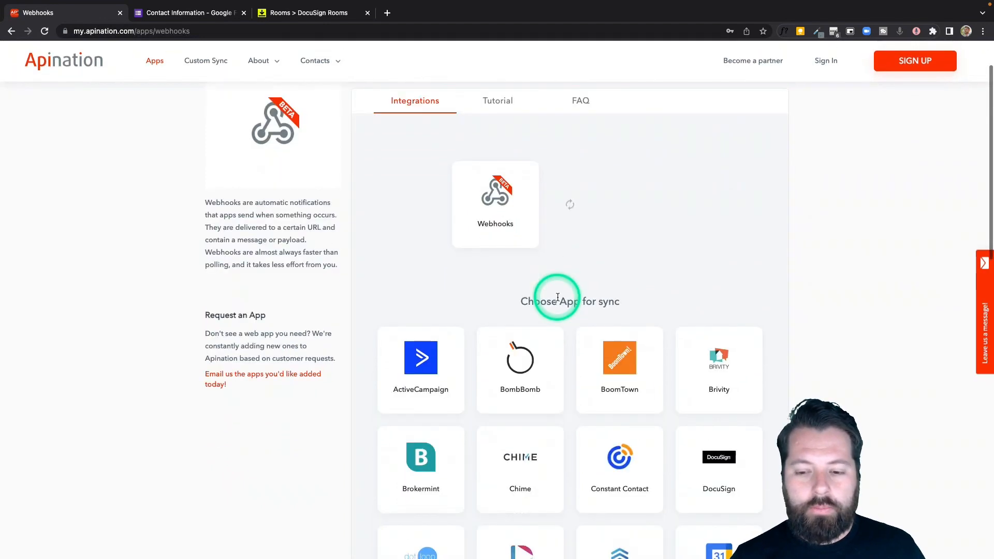
pyautogui.click(711, 401)
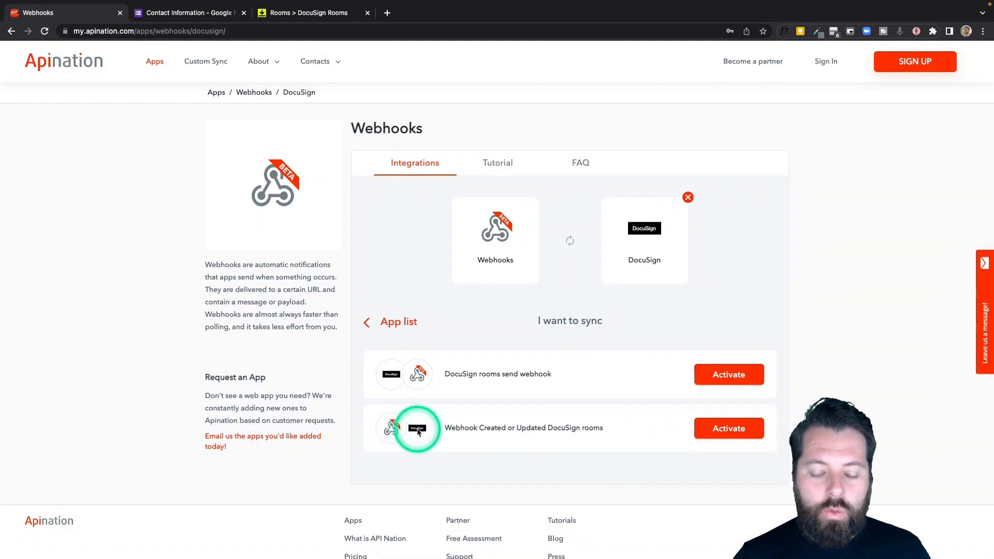
# - Activate 'Webhook Created or Updated DocuSign rooms', sign in with Google, and connect Webhooks
pyautogui.click(728, 430)
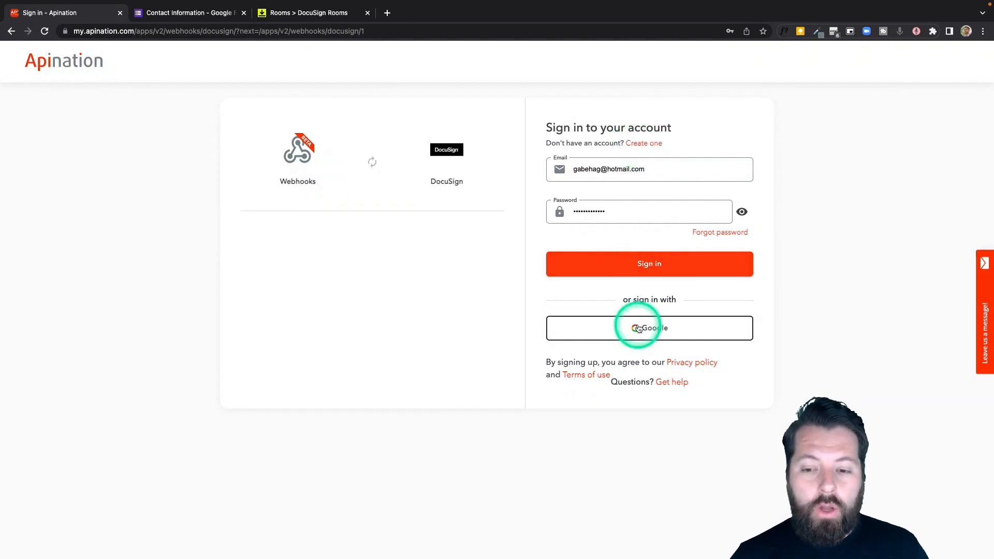
pyautogui.click(641, 328)
pyautogui.click(451, 265)
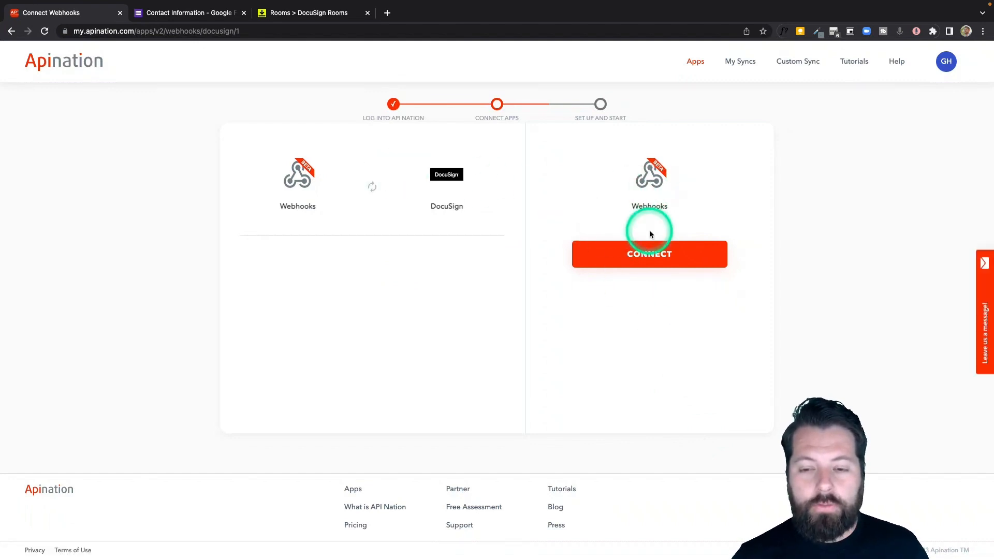
pyautogui.click(672, 258)
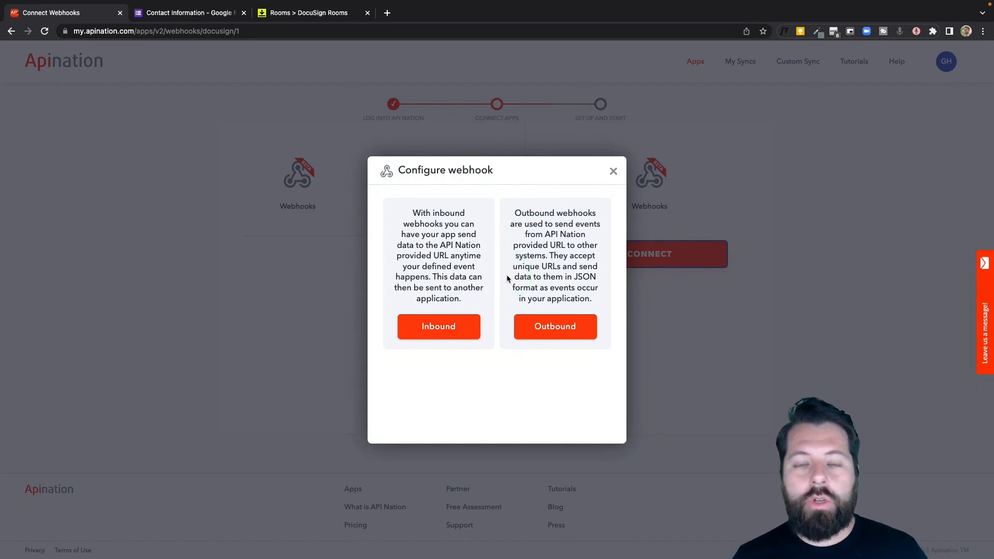
# - Generate an inbound webhook labelled 'Google Forms for DS Rooms'
pyautogui.click(434, 326)
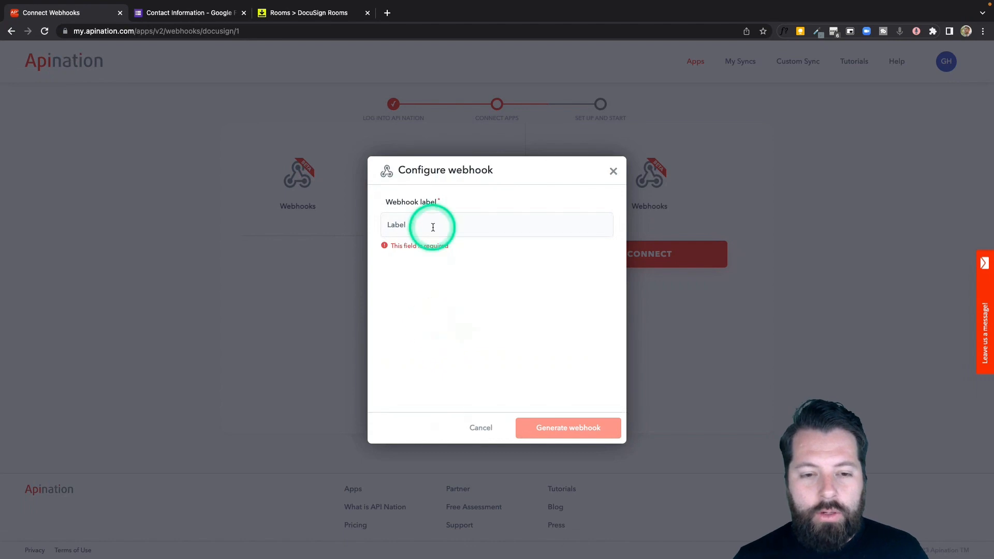
pyautogui.click(433, 228)
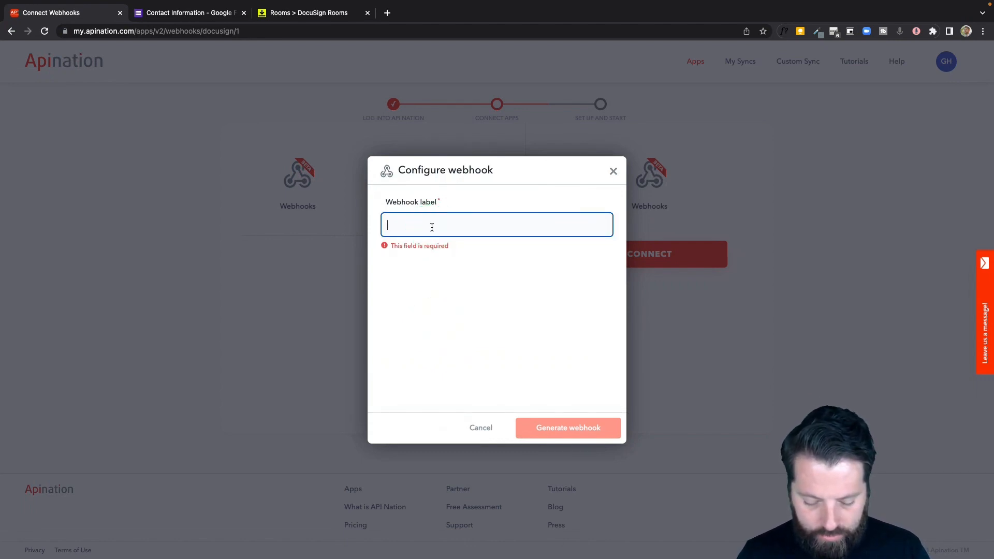
pyautogui.write('Google Forms for DS Rooms')
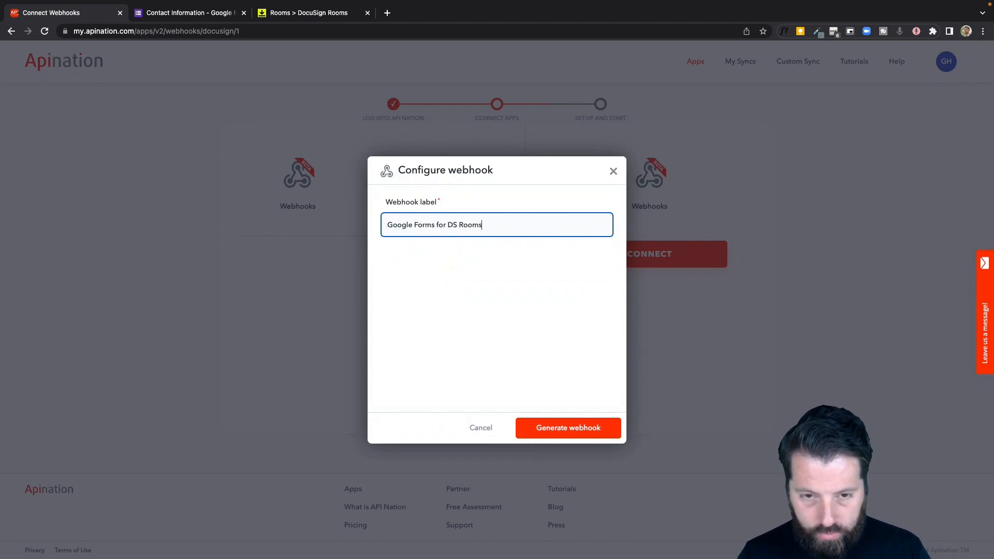
pyautogui.click(555, 421)
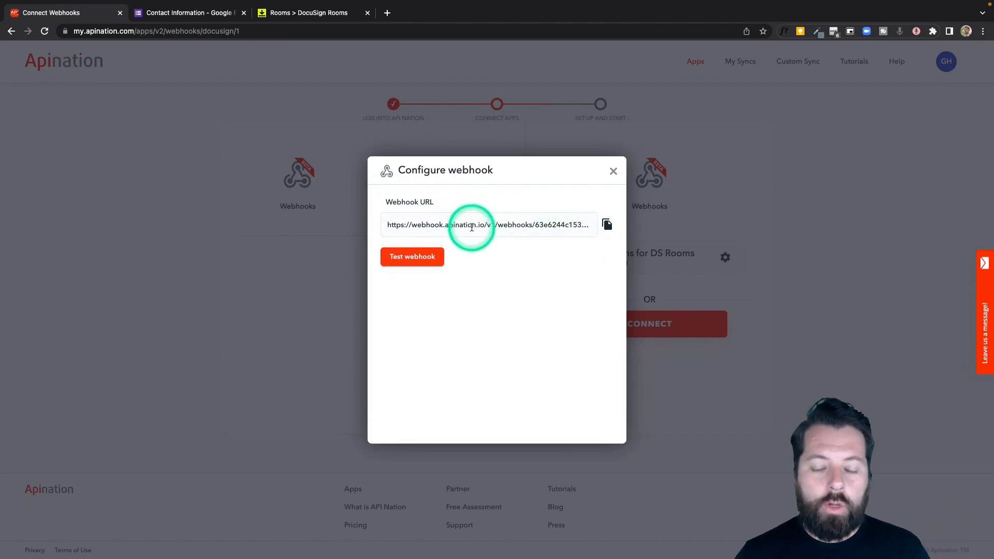
# - Switch to the Contact information form and bring the Room Name question into view
pyautogui.click(205, 15)
pyautogui.scroll(-1, 487, 254)
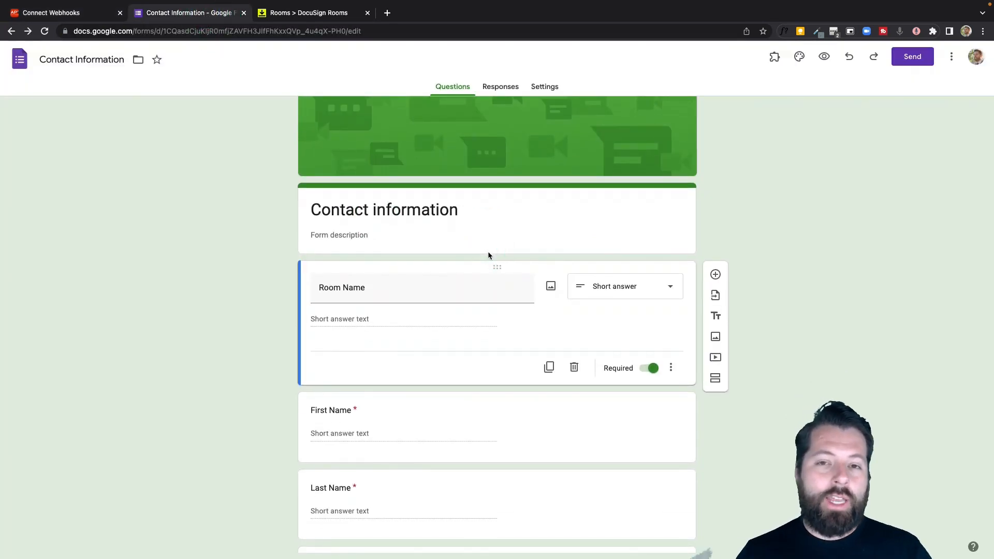
pyautogui.scroll(-4, 495, 371)
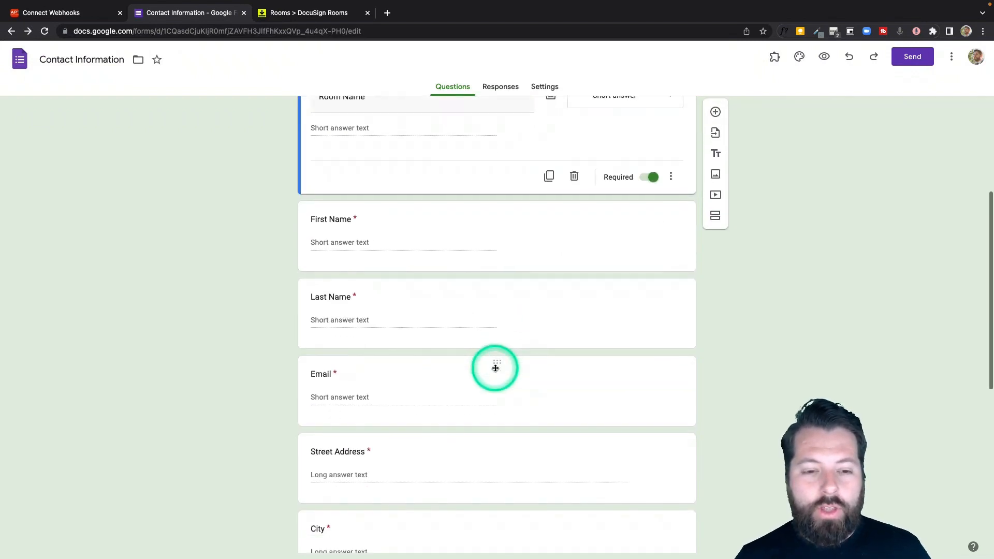
pyautogui.scroll(-5, 433, 431)
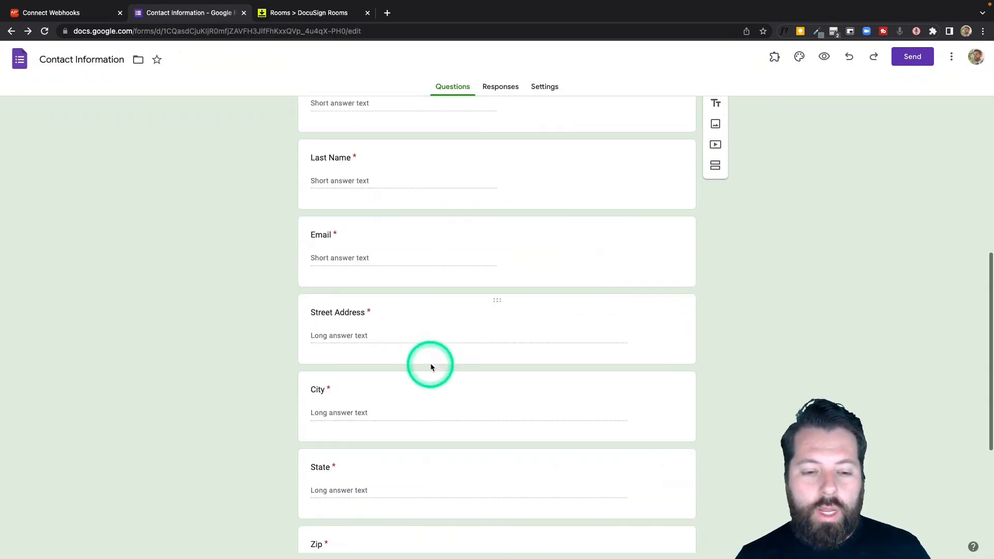
pyautogui.scroll(10, 430, 366)
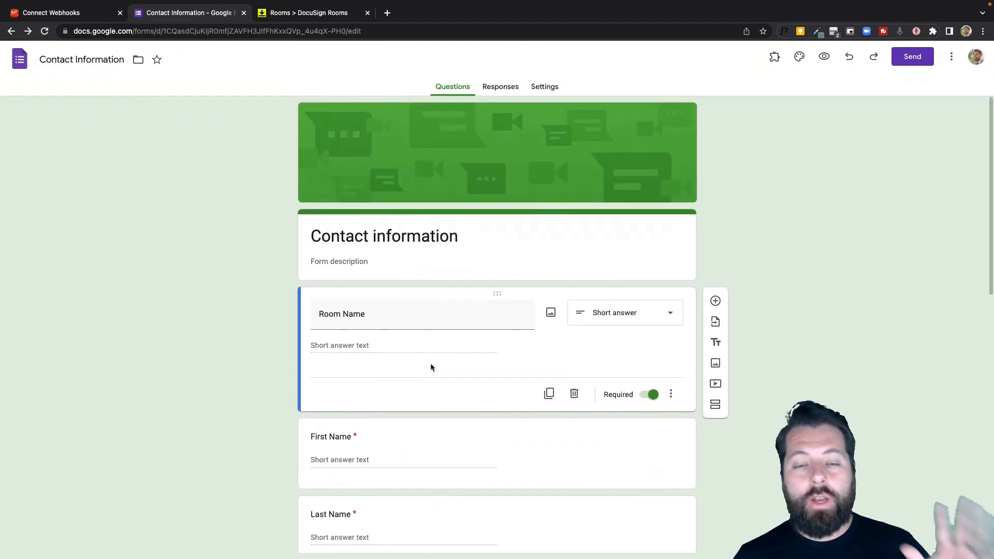
pyautogui.scroll(-1, 430, 366)
pyautogui.scroll(-3, 431, 368)
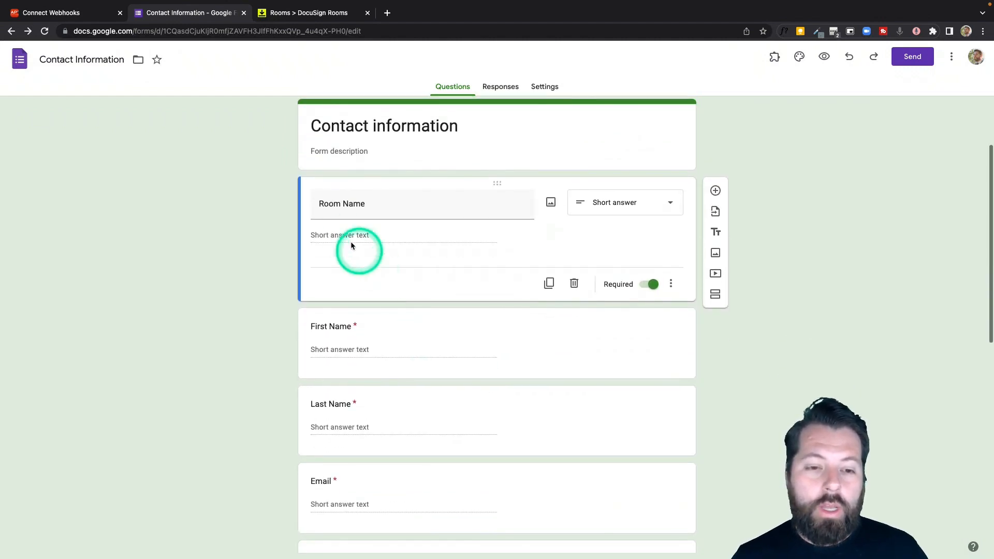
pyautogui.click(322, 203)
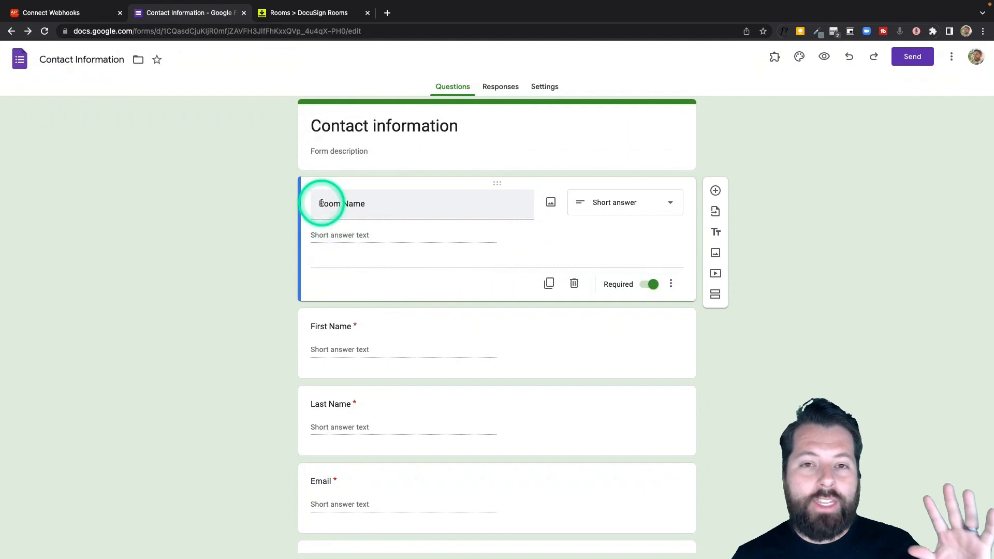
pyautogui.click(364, 209)
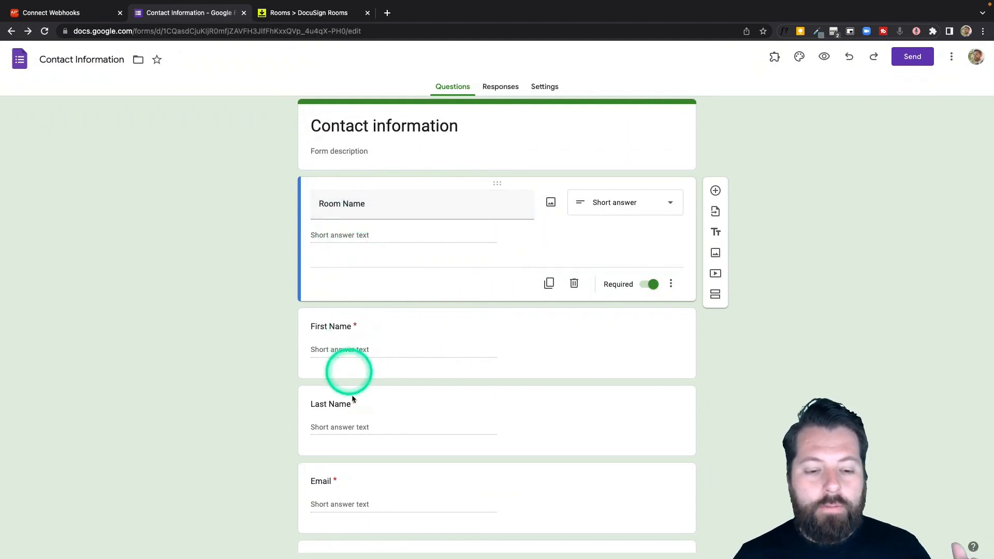
# - Scroll through the remaining name, email and address questions down to Zip, then back up
pyautogui.scroll(-3, 350, 401)
pyautogui.scroll(-3, 354, 405)
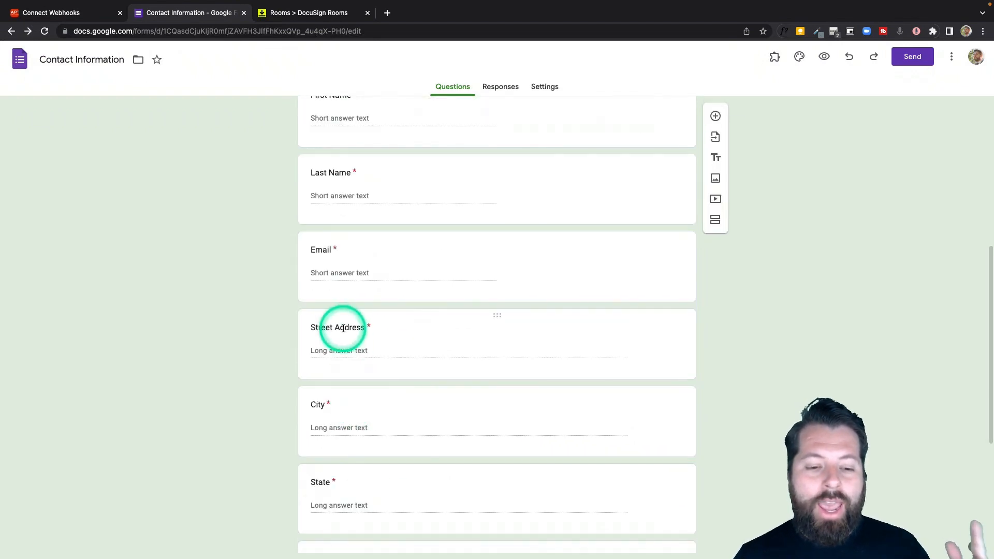
pyautogui.scroll(-2, 332, 446)
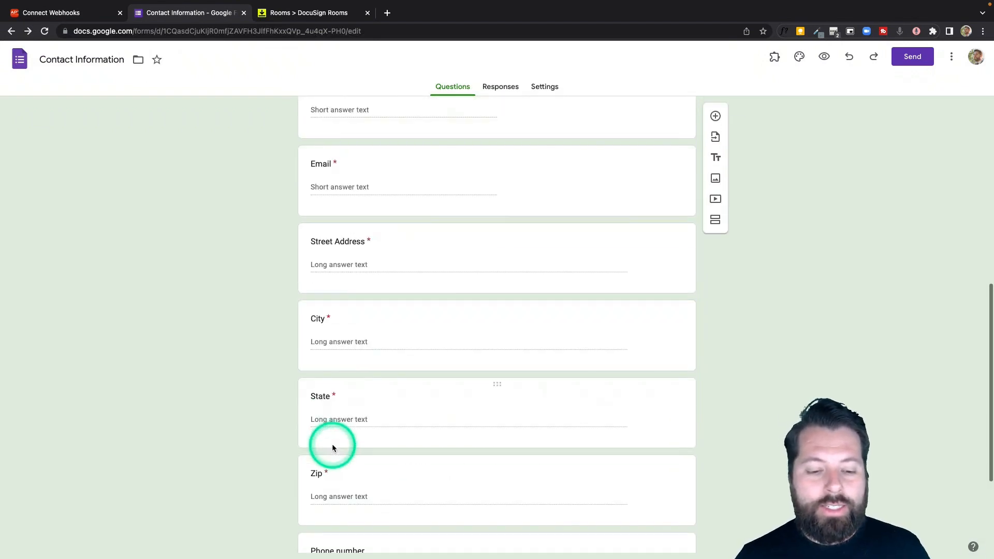
pyautogui.scroll(1, 332, 447)
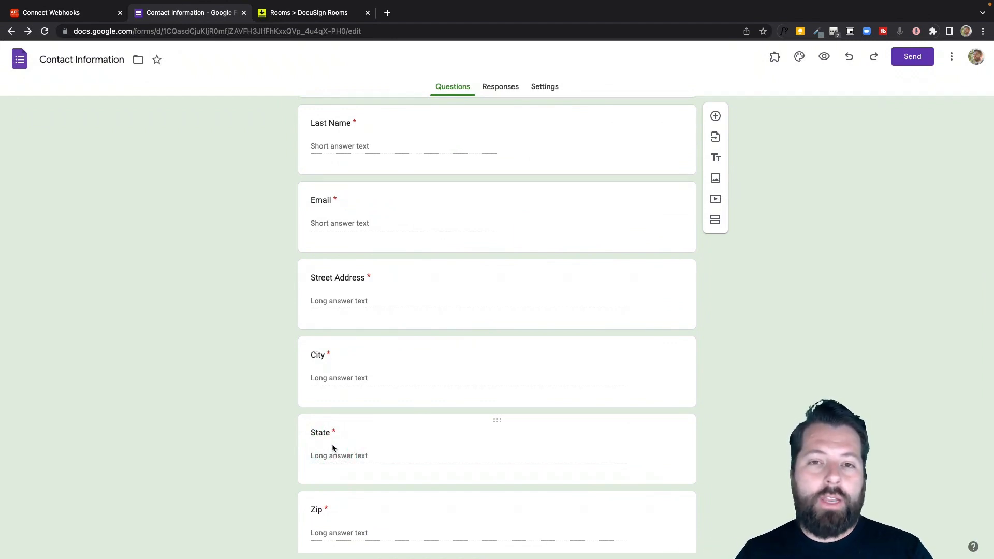
pyautogui.scroll(8, 421, 395)
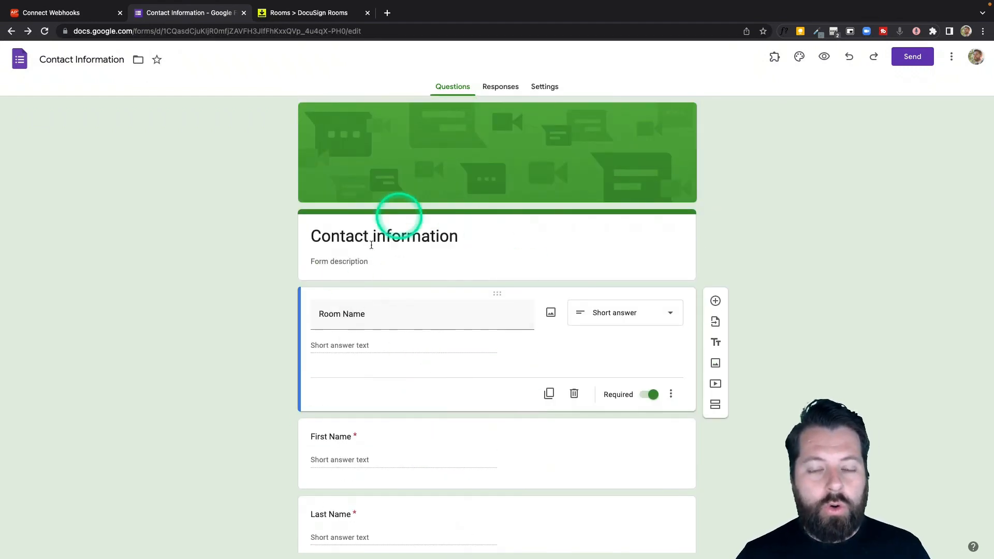
pyautogui.scroll(-4, 440, 434)
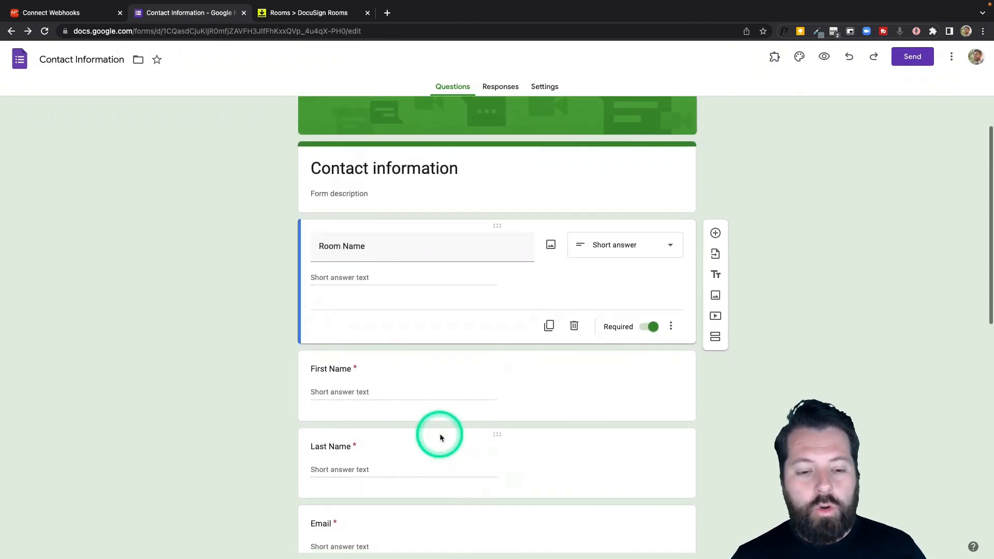
pyautogui.scroll(-3, 372, 281)
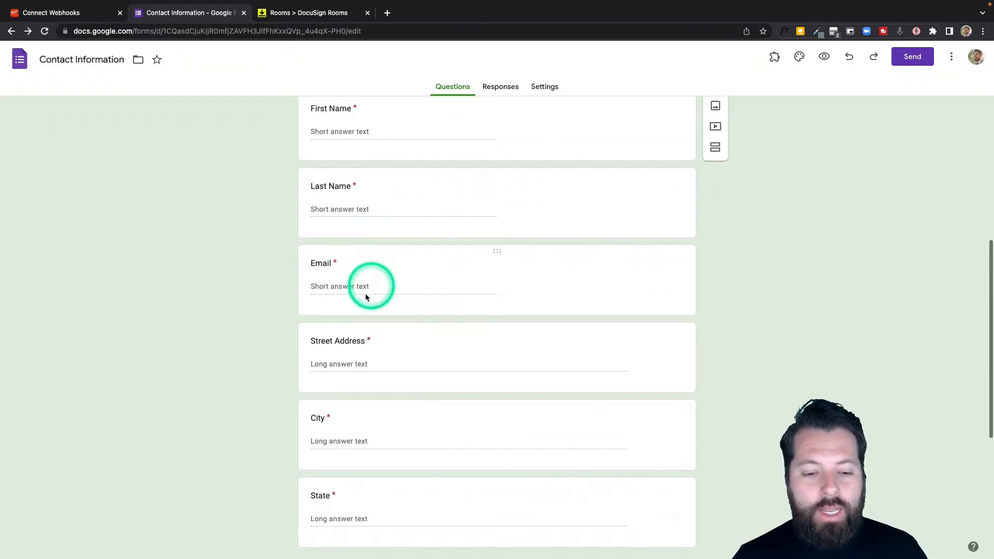
pyautogui.scroll(-2, 336, 456)
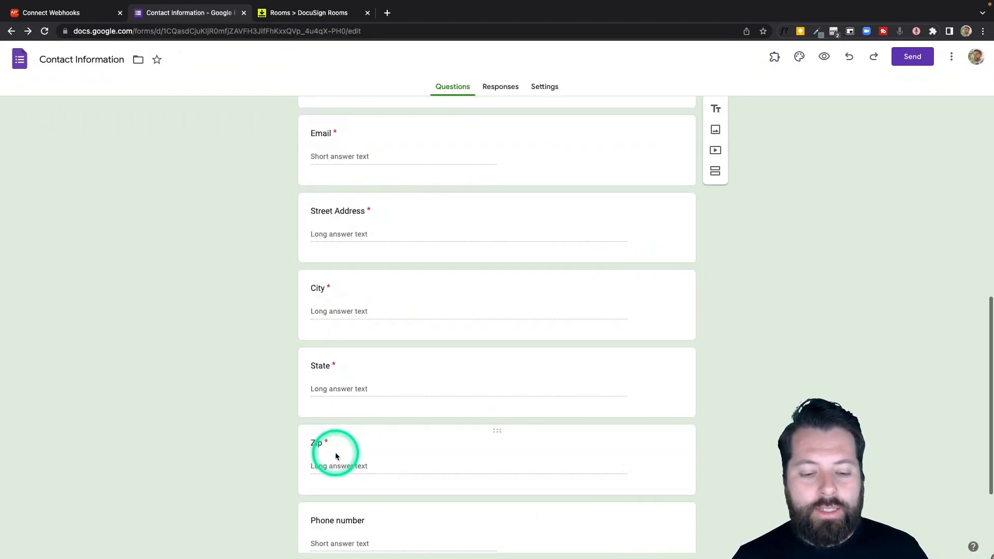
pyautogui.scroll(1, 336, 456)
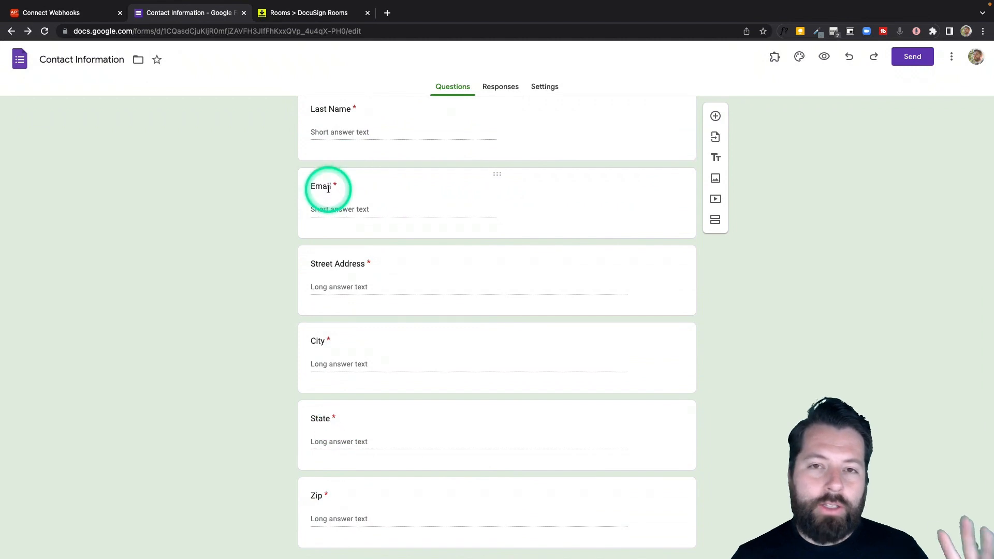
pyautogui.scroll(7, 391, 277)
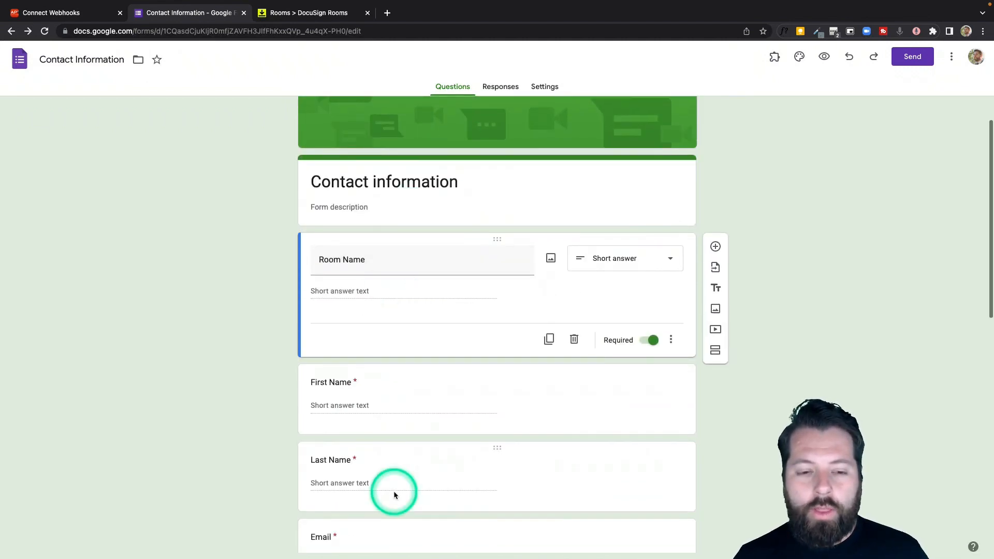
pyautogui.scroll(-6, 394, 492)
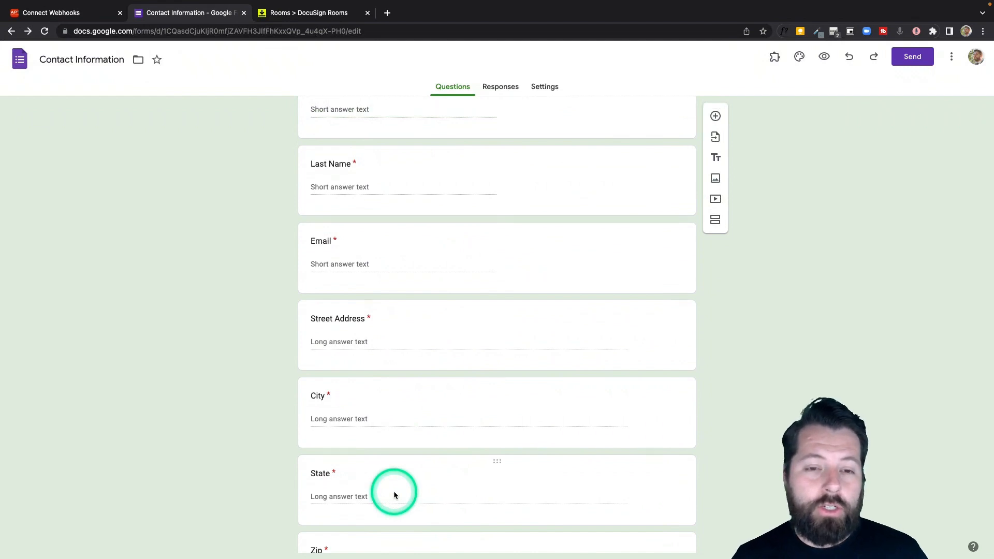
pyautogui.scroll(7, 394, 493)
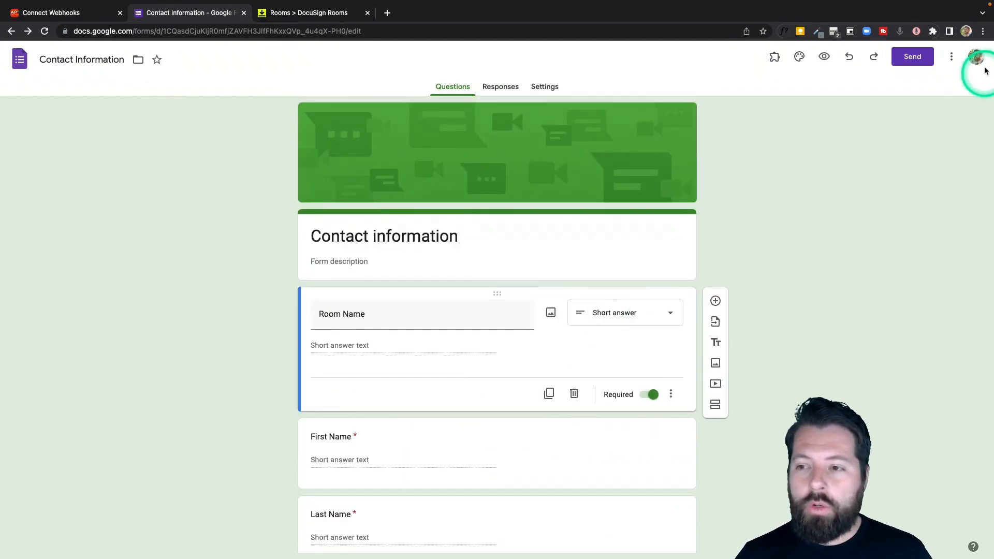
# - Search the add-ons Marketplace for Email Notifications for Google Forms
pyautogui.click(952, 57)
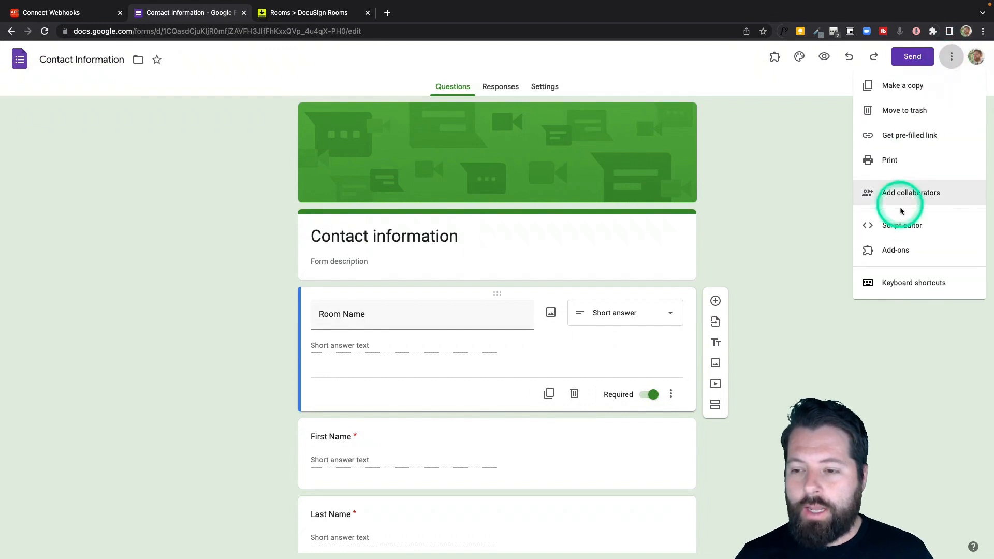
pyautogui.click(894, 251)
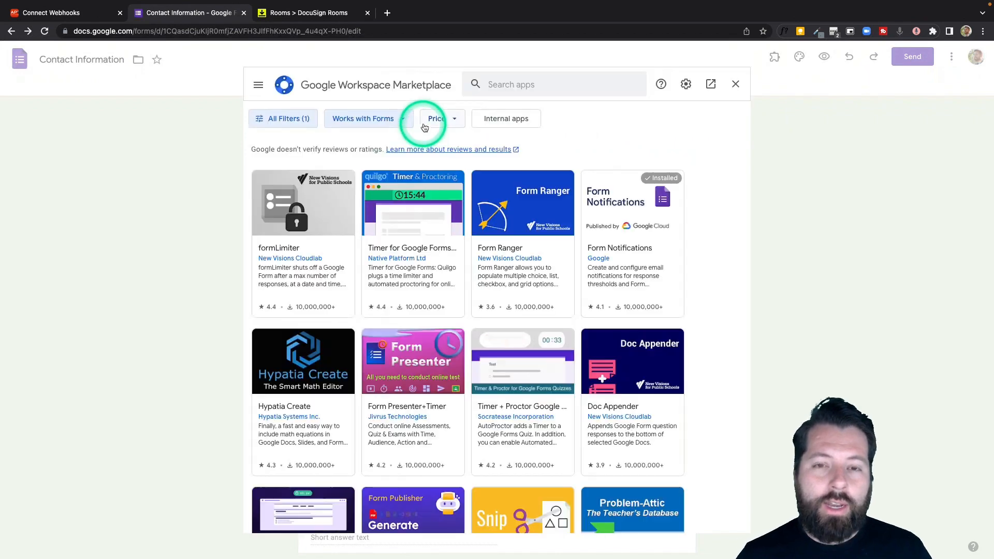
pyautogui.click(523, 84)
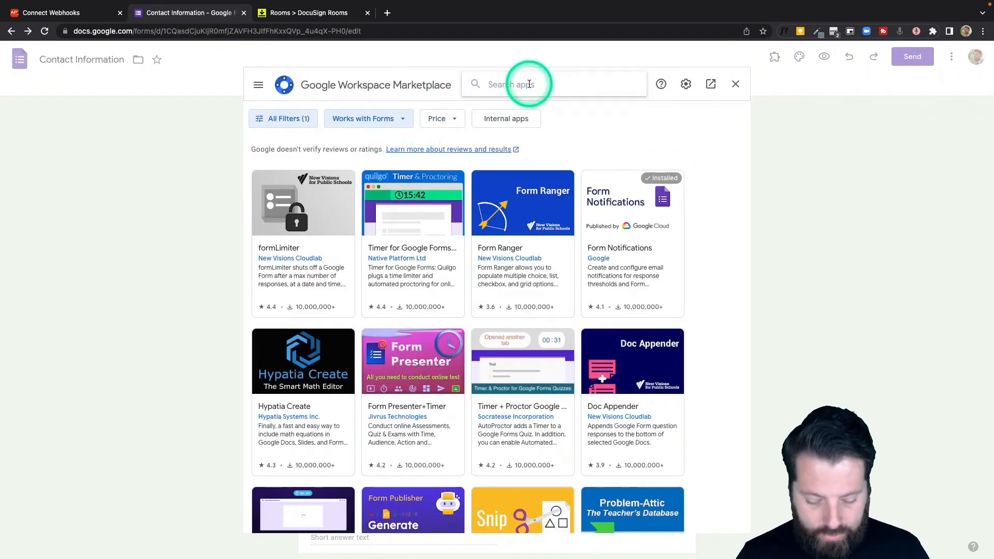
pyautogui.write('em')
pyautogui.click(528, 83)
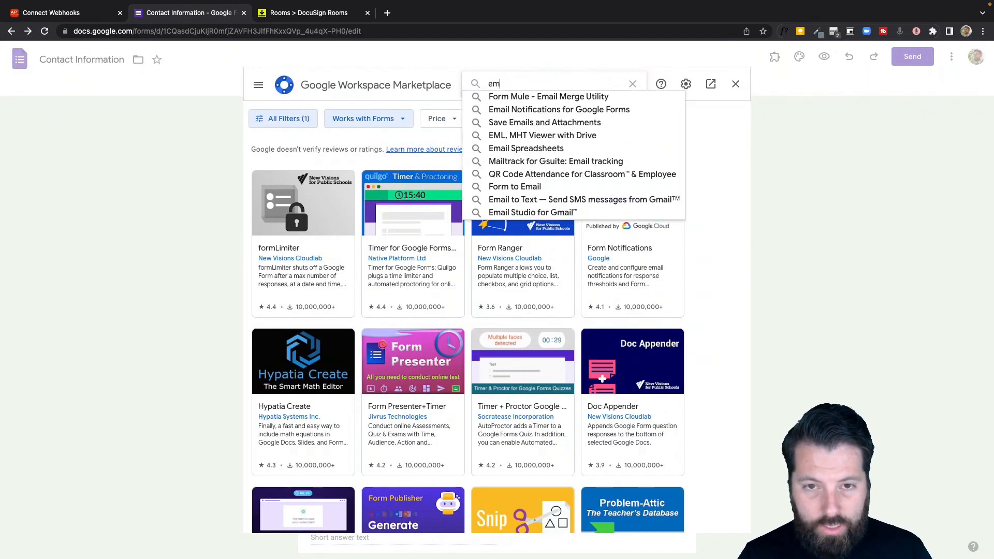
pyautogui.write('ail')
pyautogui.click(528, 111)
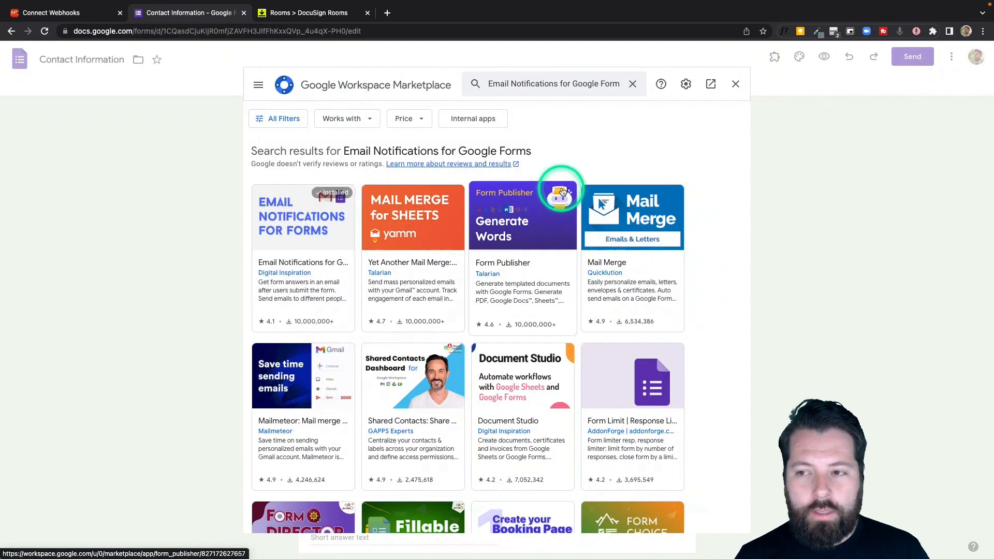
# - Close the Marketplace, reload the form editor, and show the installed add-ons list
pyautogui.click(736, 83)
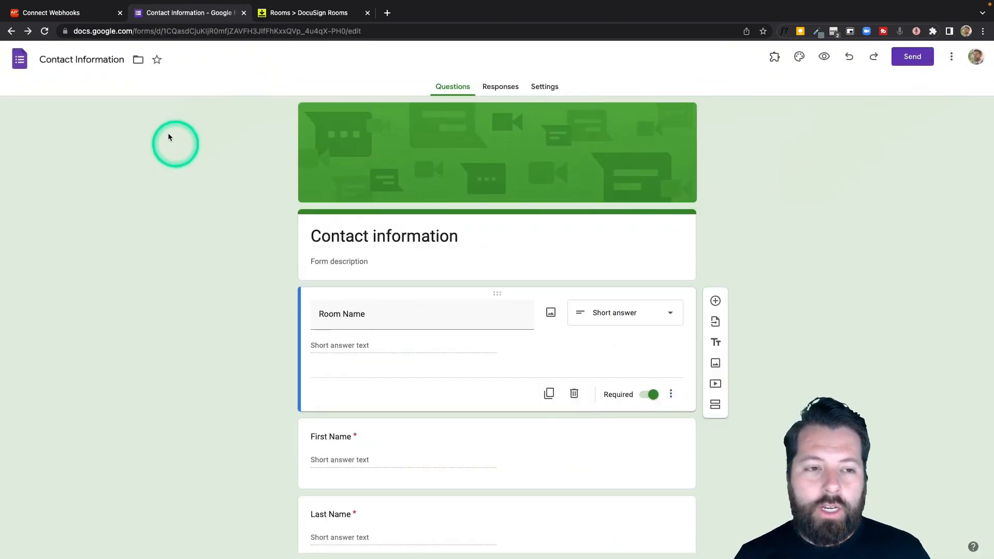
pyautogui.click(46, 32)
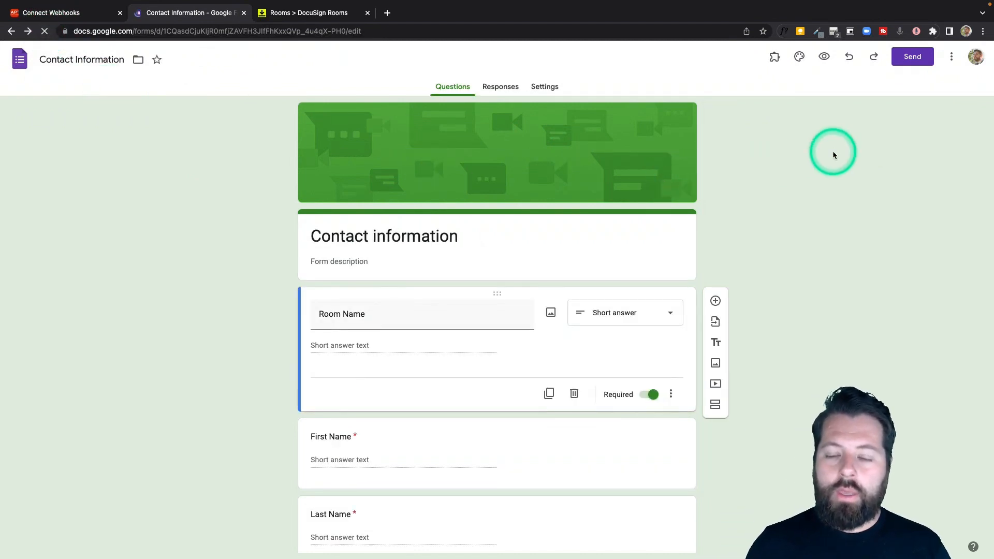
pyautogui.click(775, 58)
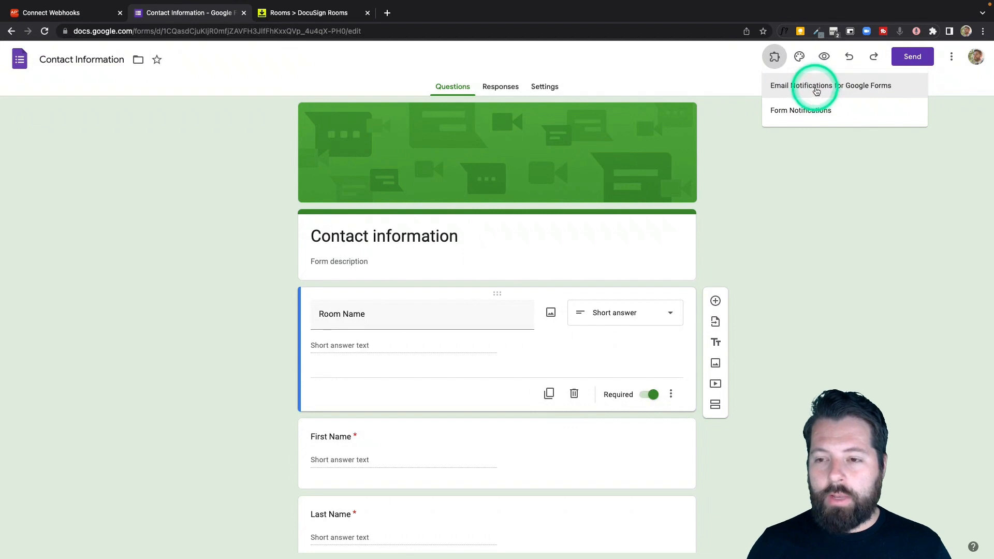
# - Open Webhooks for Google Forms from the Email Notifications add-on
pyautogui.click(816, 91)
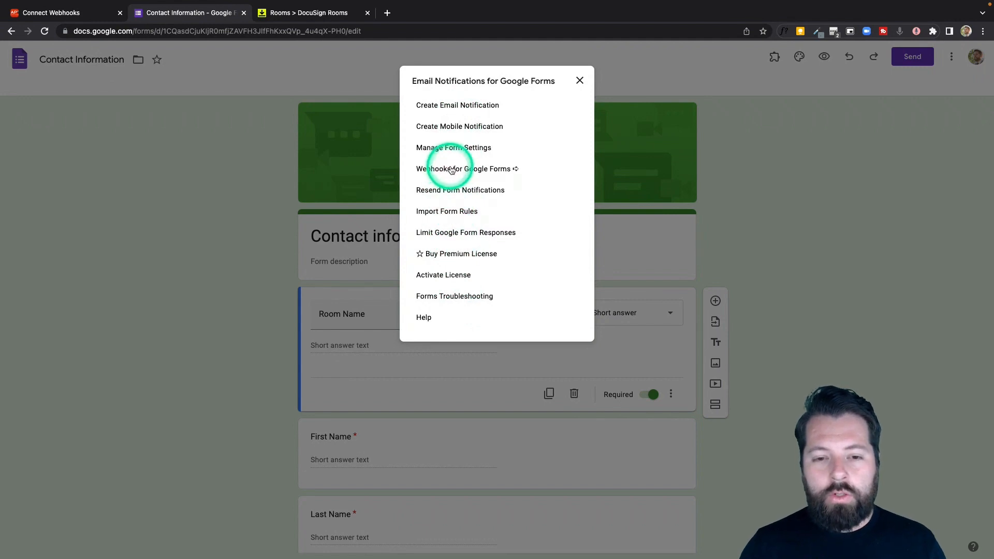
pyautogui.click(498, 170)
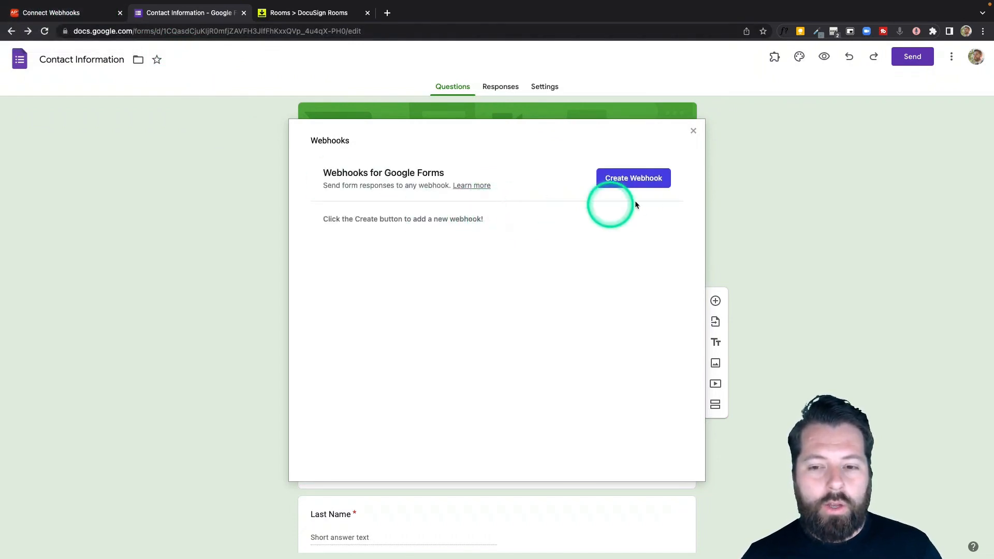
# - Create the 'DocuSign Rooms' webhook using POST and the Apination webhook URL
pyautogui.click(641, 180)
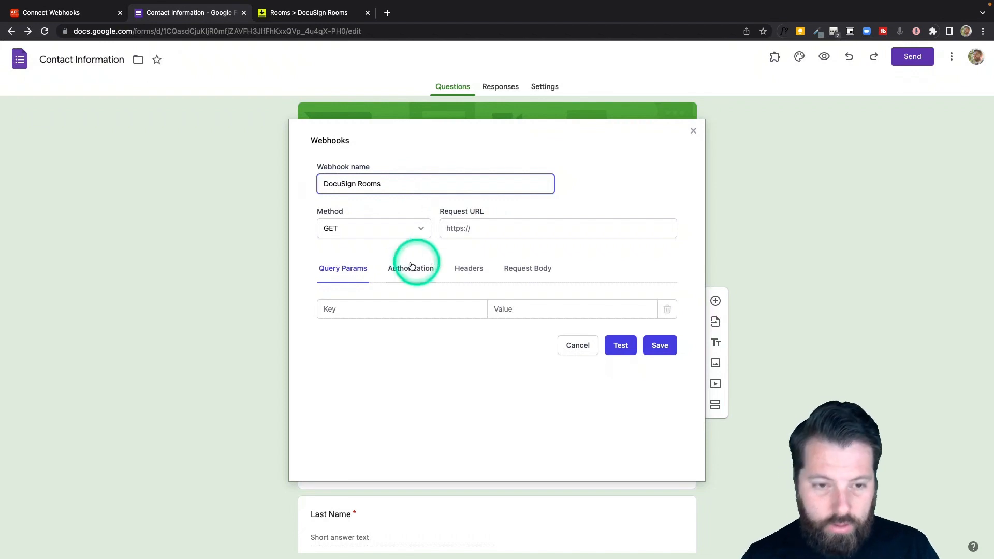
pyautogui.click(343, 228)
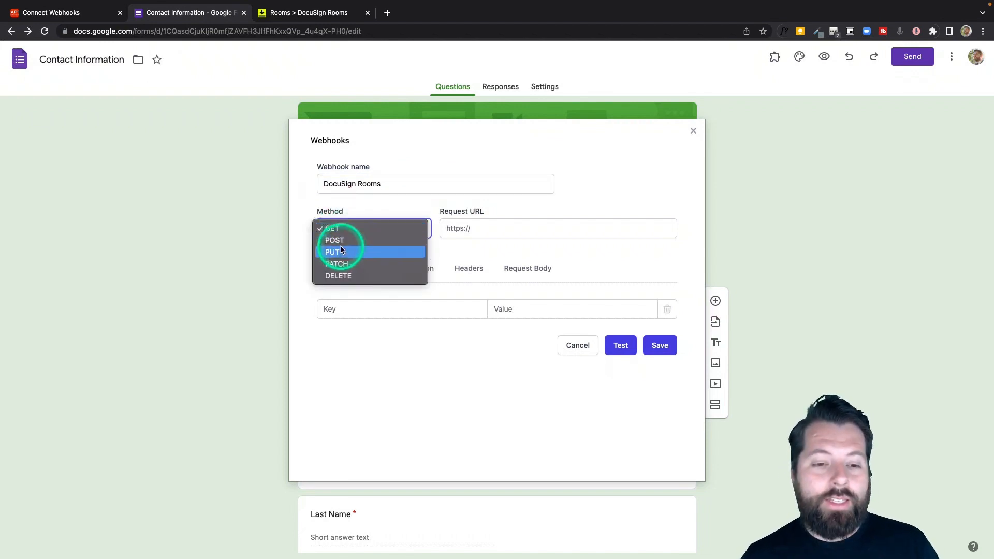
pyautogui.click(343, 242)
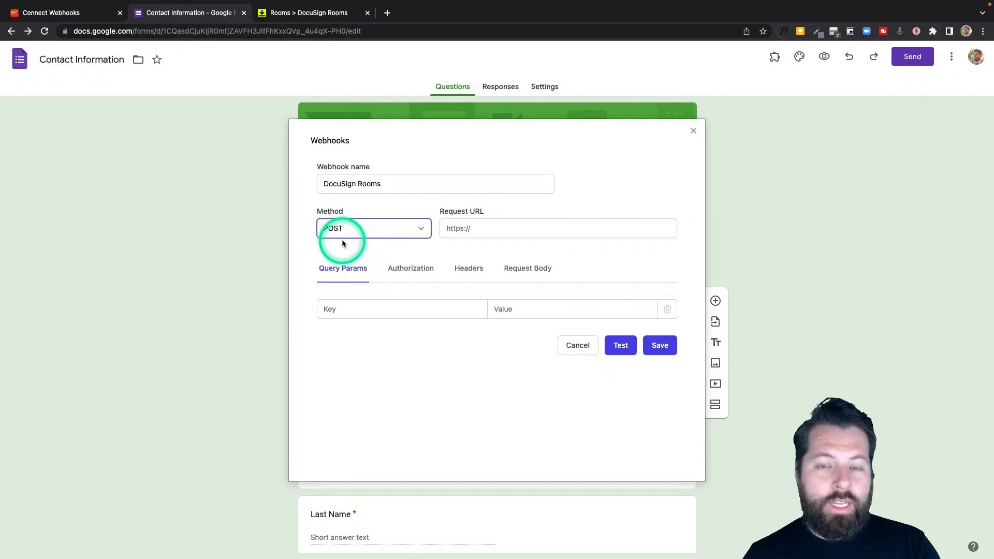
pyautogui.click(88, 17)
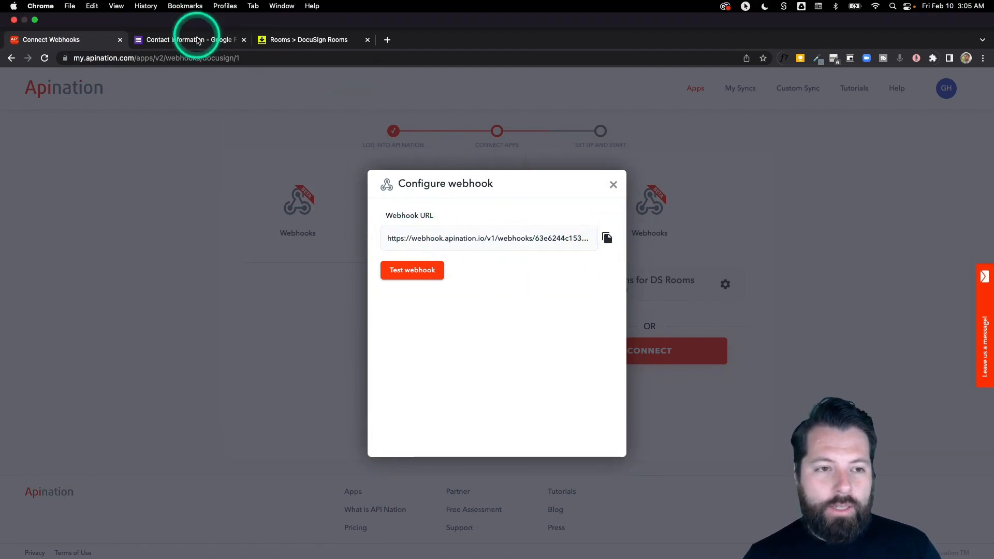
pyautogui.click(197, 41)
pyautogui.click(552, 231)
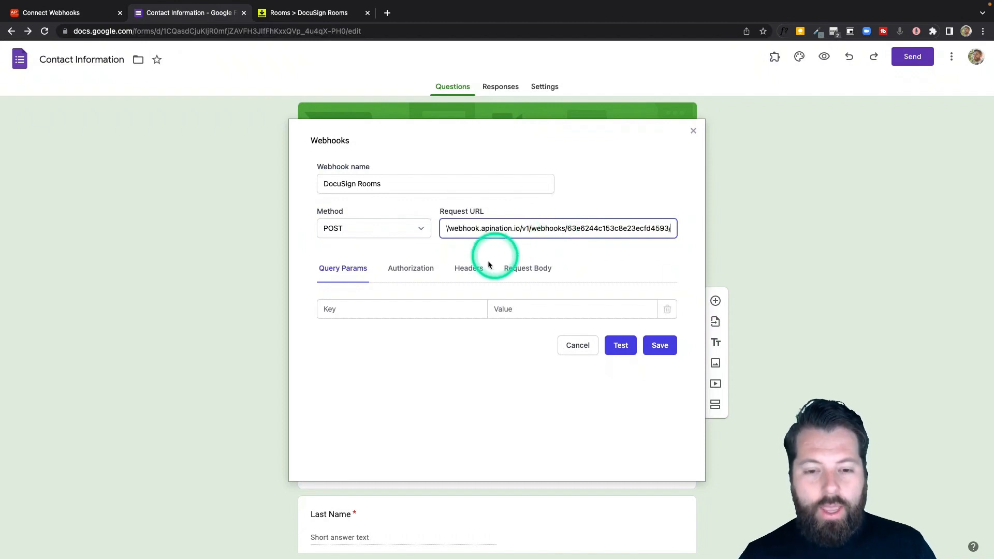
# - Set the request body to application/json and run a successful test
pyautogui.click(520, 268)
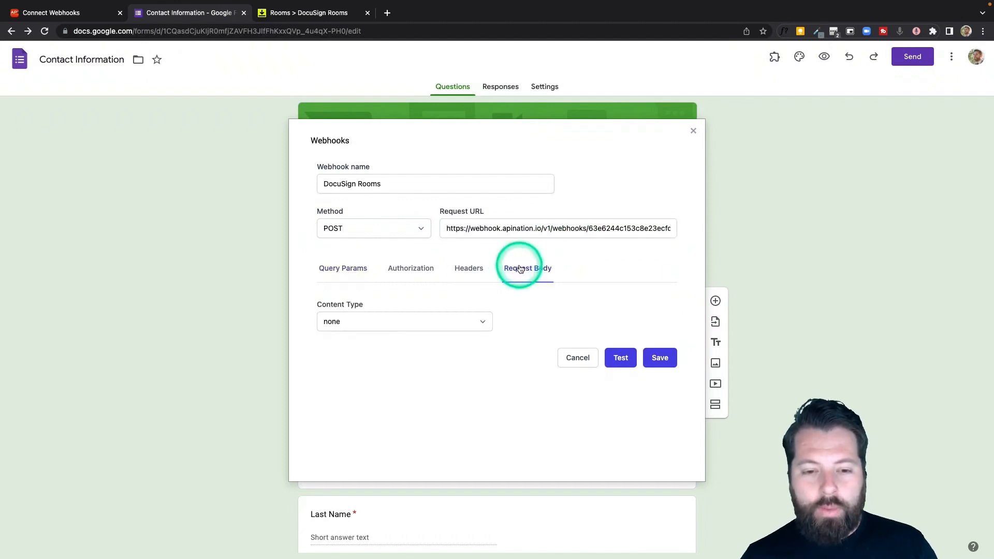
pyautogui.click(482, 323)
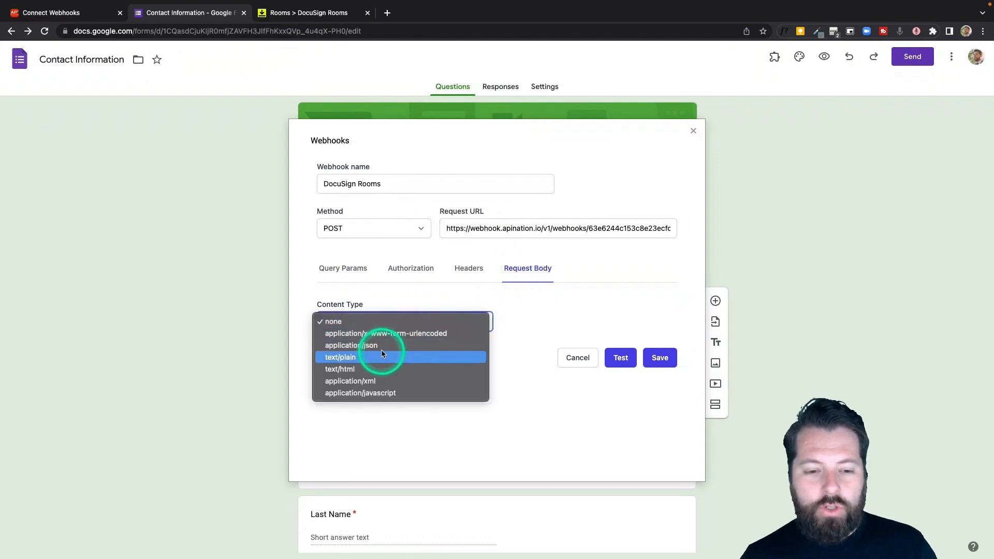
pyautogui.click(354, 351)
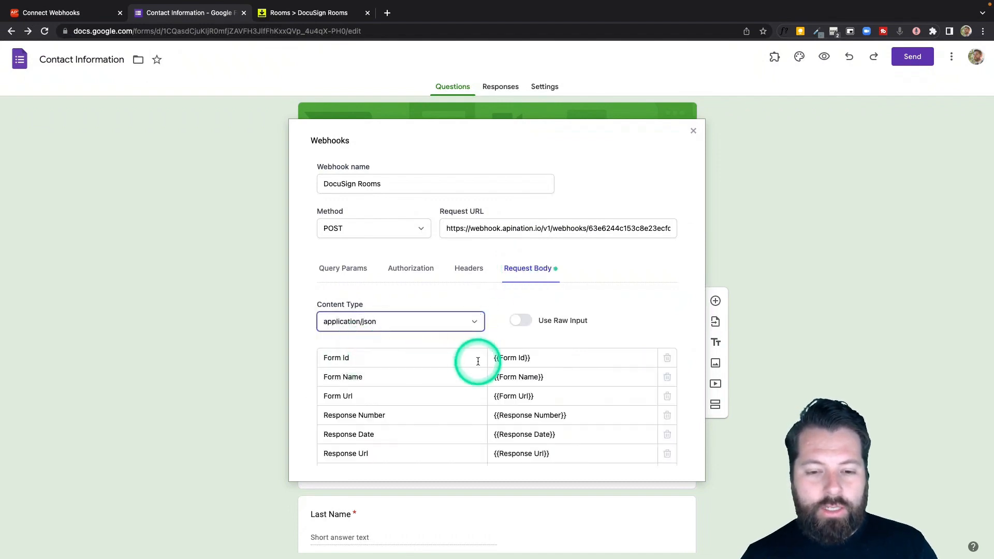
pyautogui.scroll(-2, 493, 363)
pyautogui.scroll(-4, 493, 367)
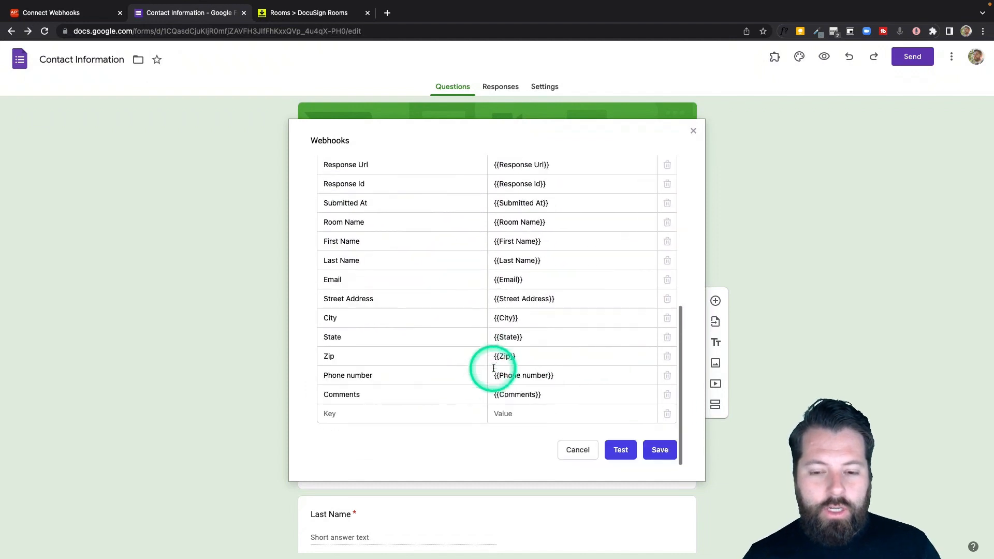
pyautogui.click(619, 450)
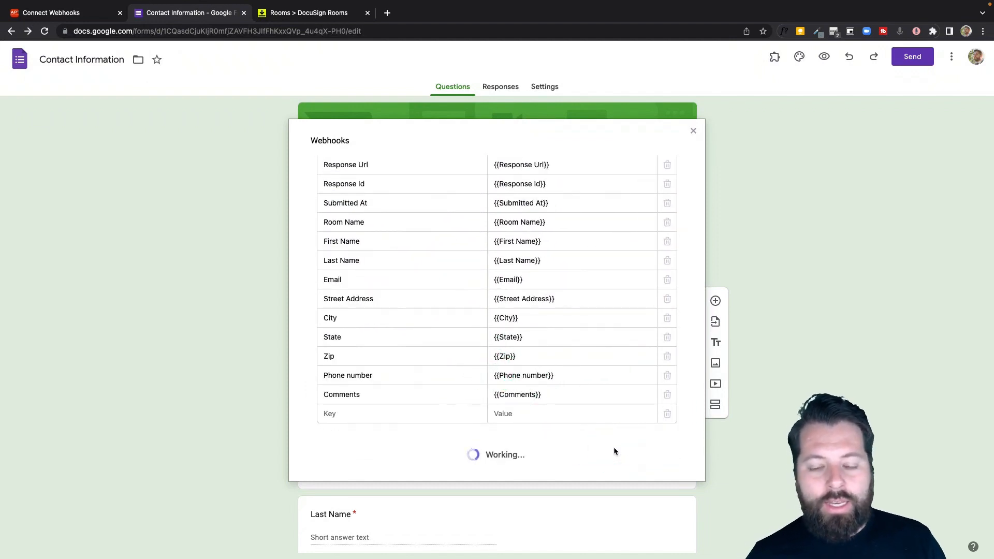
# - Fetch the form's test payload into the Apination webhook and finish the webhook setup
pyautogui.click(87, 17)
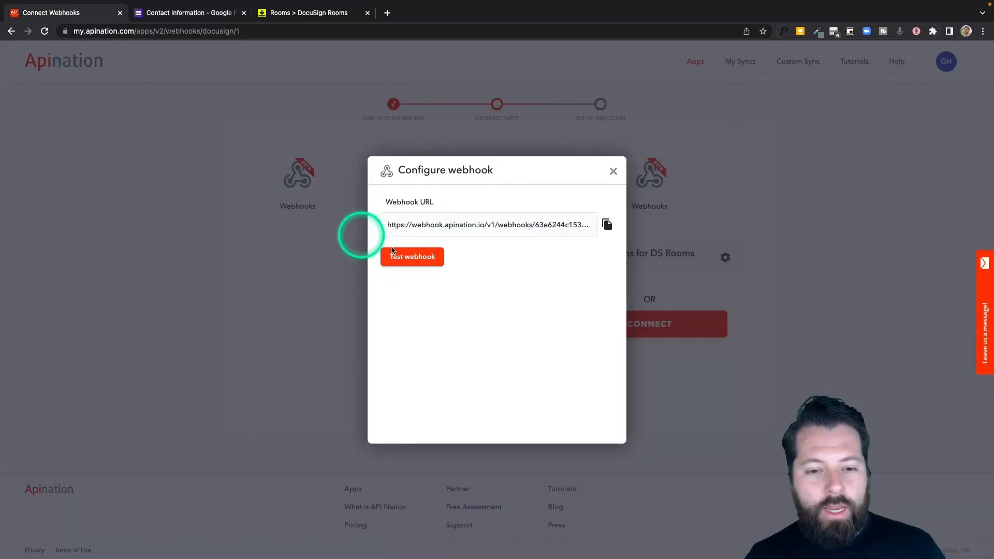
pyautogui.click(411, 257)
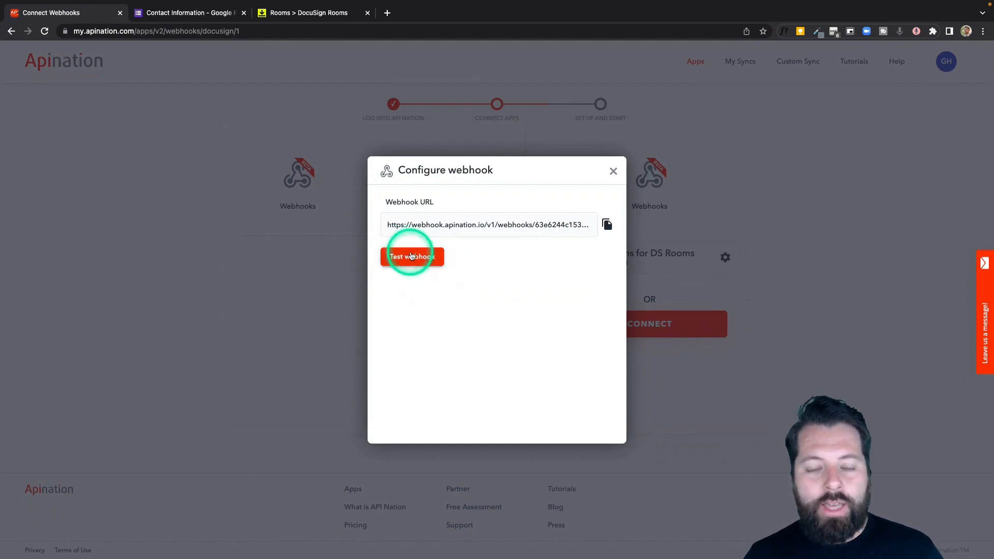
pyautogui.click(412, 256)
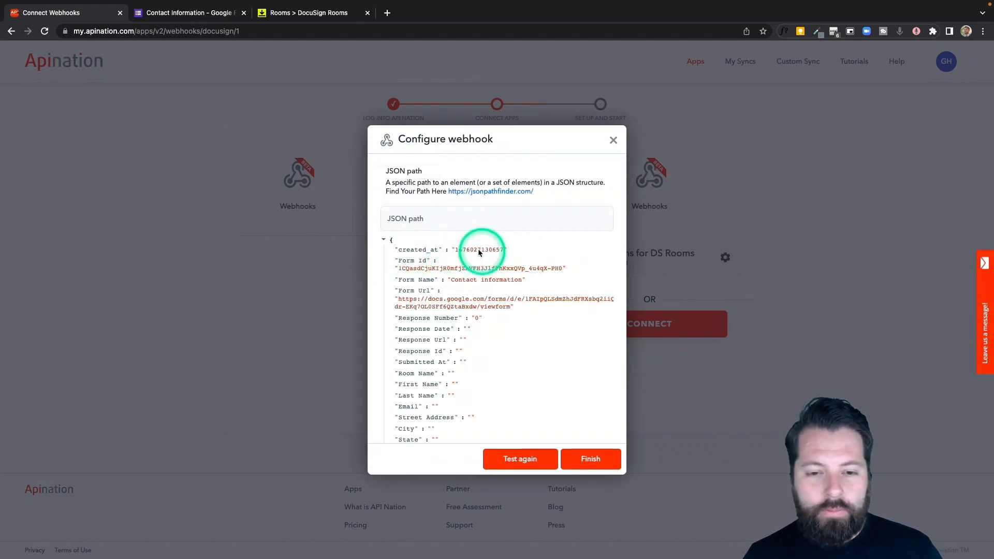
pyautogui.click(583, 459)
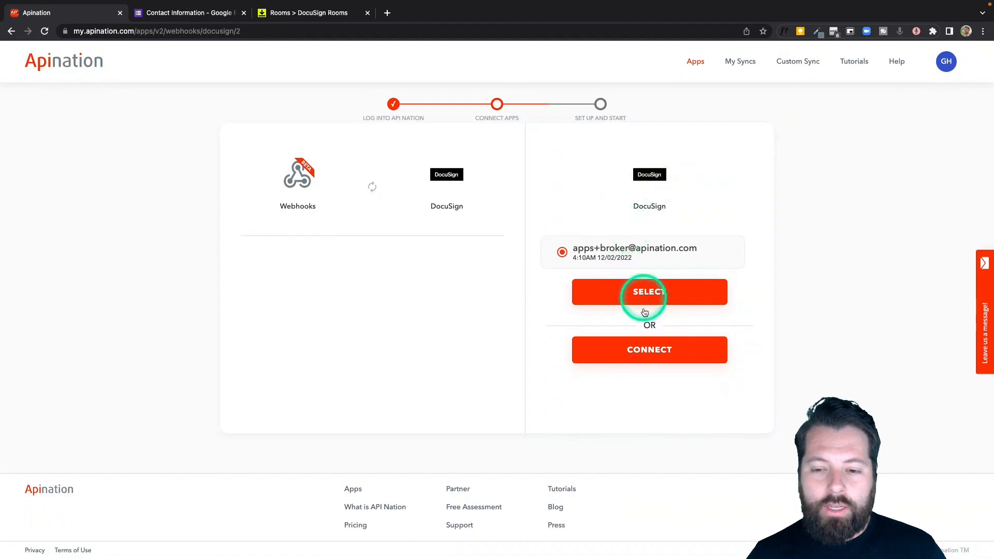
# - Connect the DocuSign account and choose Default Admin as the role
pyautogui.click(643, 344)
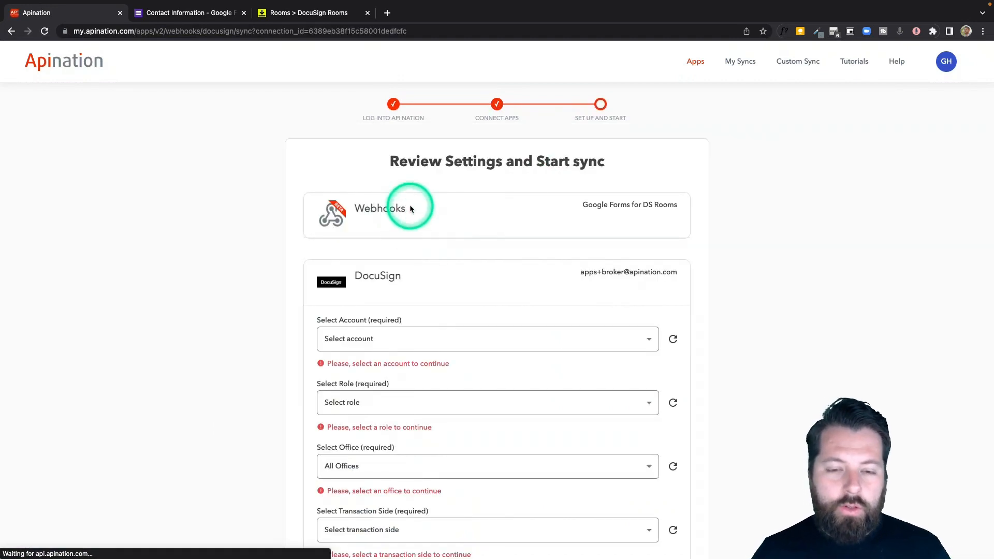
pyautogui.scroll(-3, 410, 208)
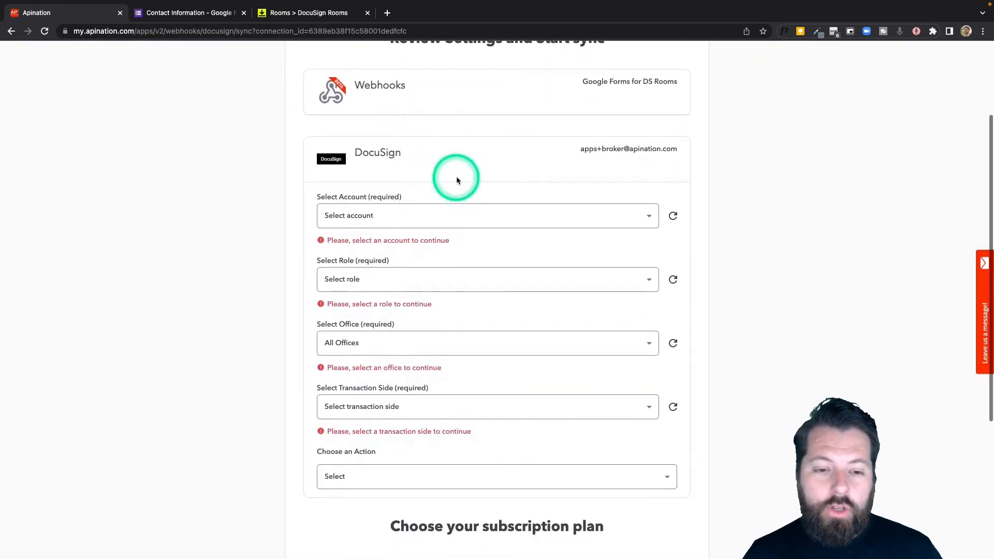
pyautogui.click(419, 215)
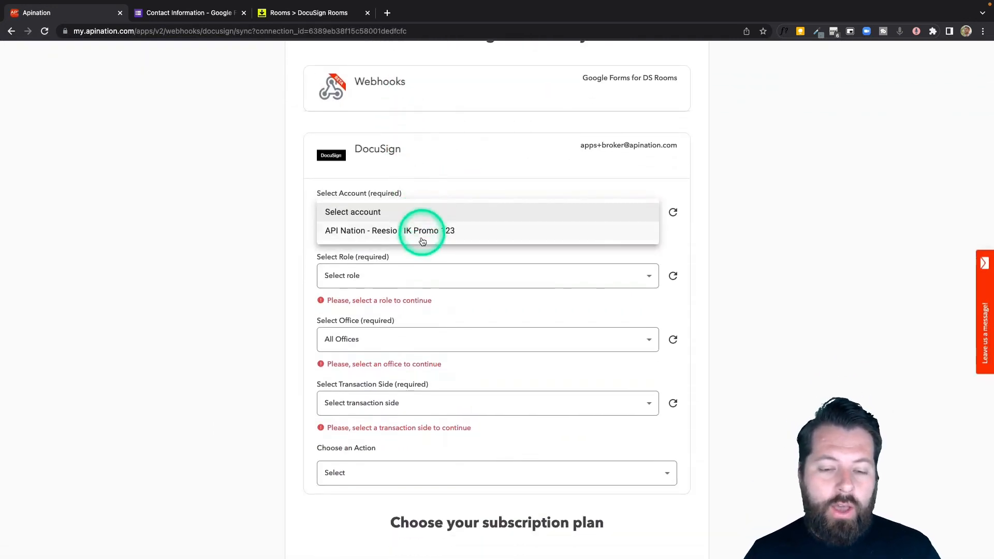
pyautogui.click(421, 232)
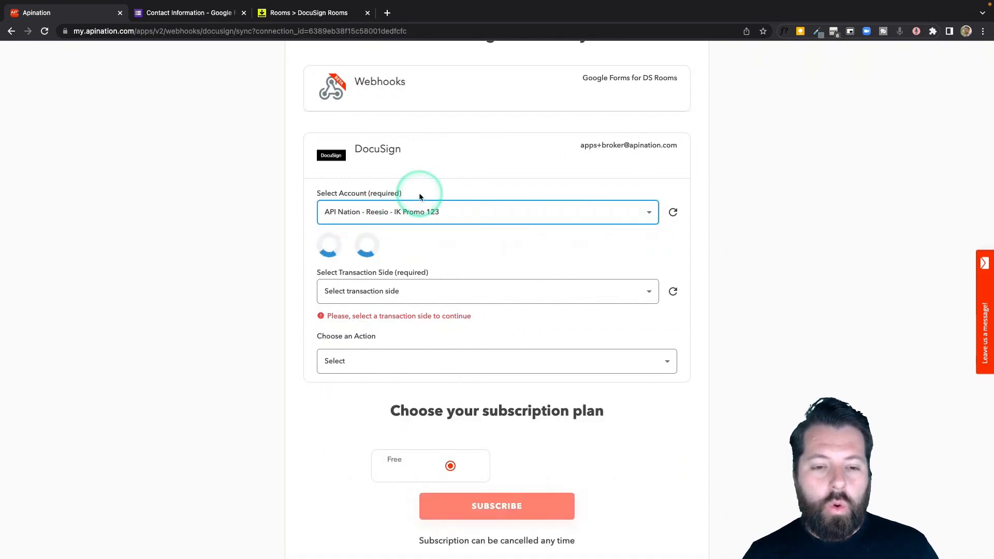
pyautogui.click(514, 260)
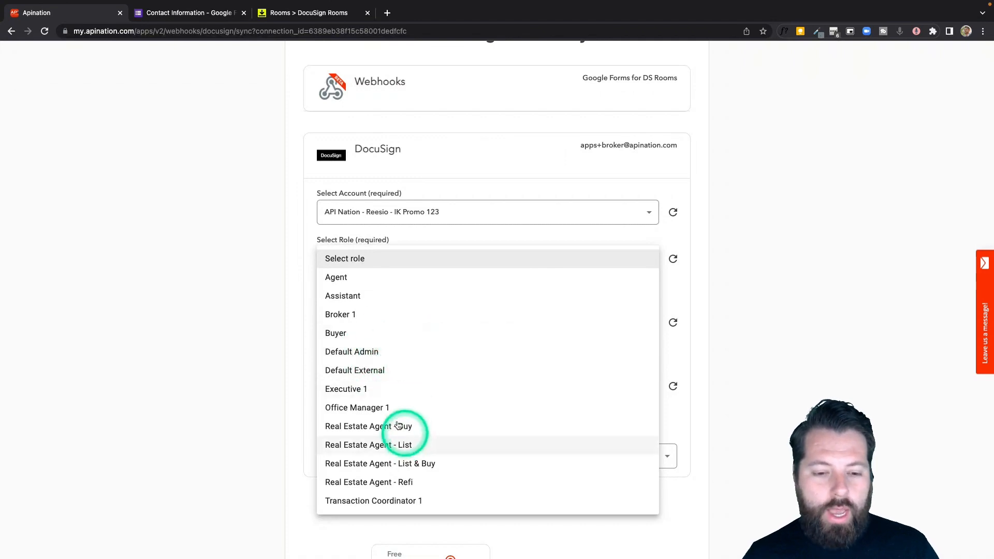
pyautogui.click(355, 351)
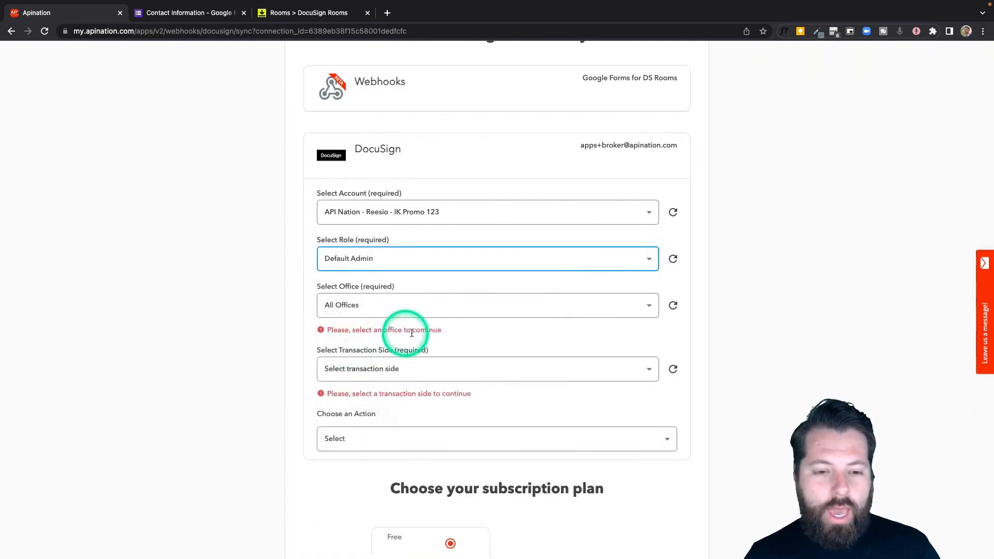
# - Choose Beach Office, List Side and 'Create Rooms and Continuously Update Rooms', then subscribe on Free
pyautogui.click(366, 305)
pyautogui.click(369, 324)
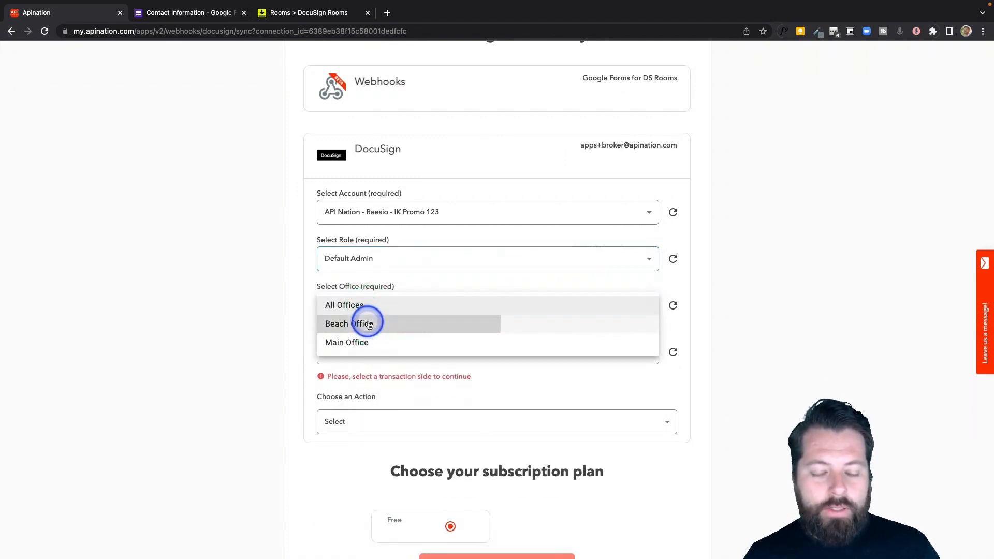
pyautogui.click(377, 353)
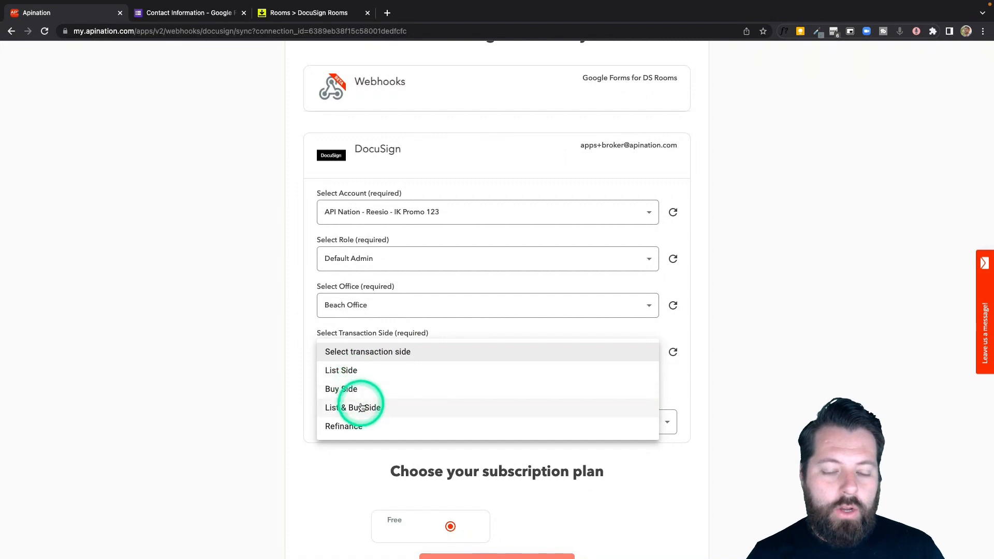
pyautogui.click(369, 371)
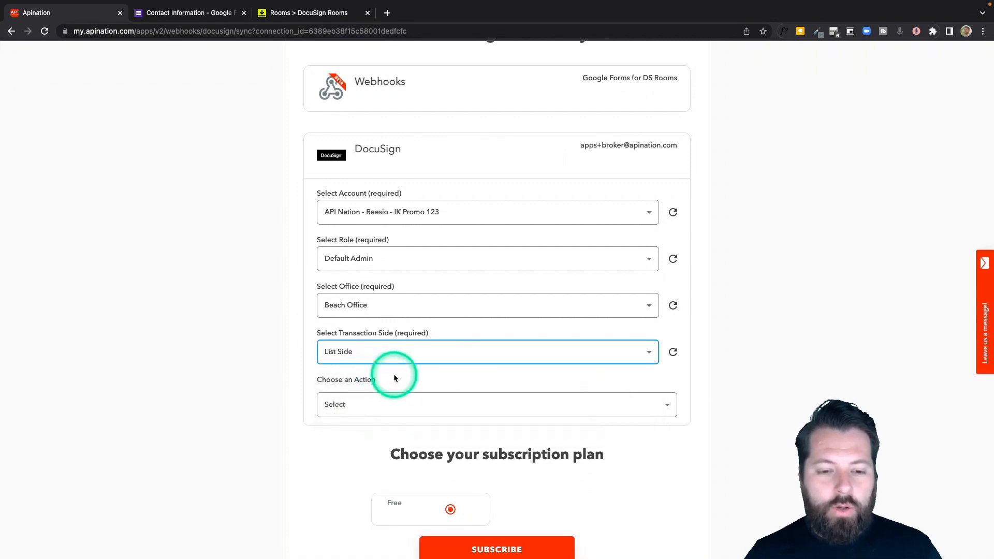
pyautogui.click(446, 403)
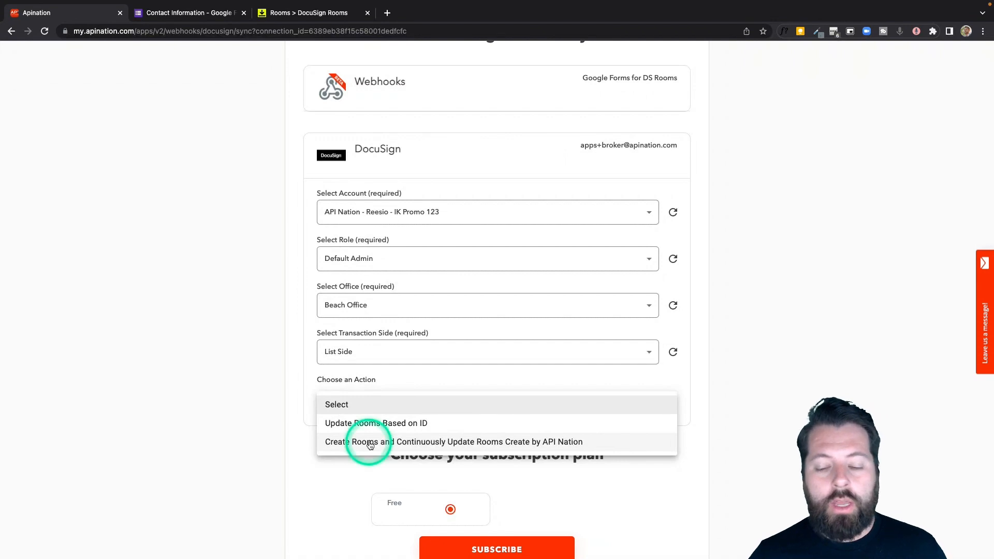
pyautogui.click(440, 446)
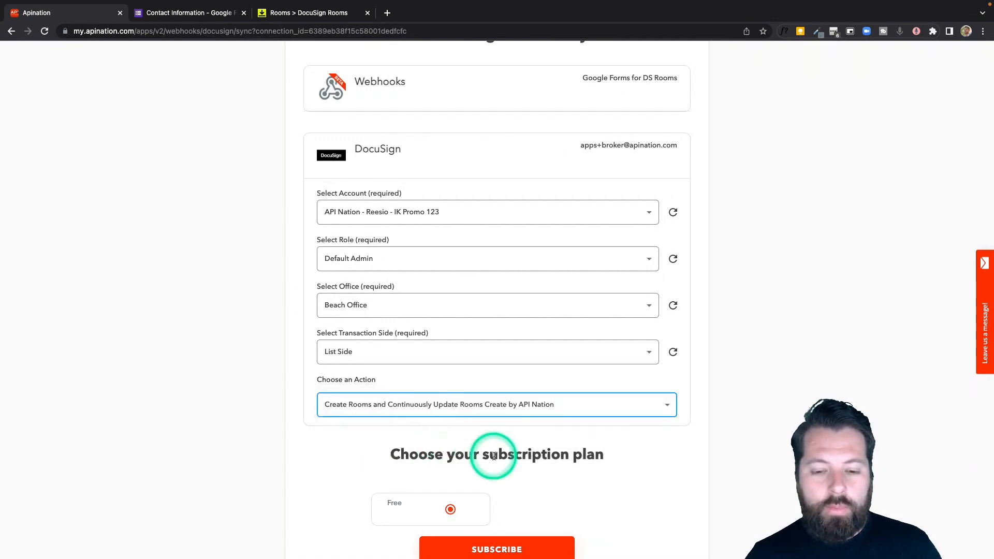
pyautogui.scroll(-3, 493, 460)
pyautogui.click(516, 441)
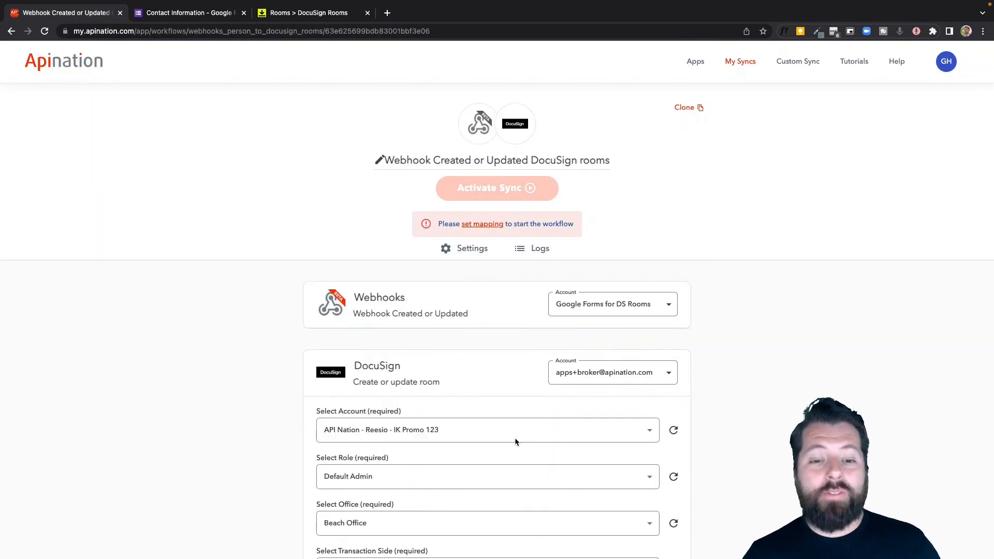
# - Leave the trigger filter at No Filter and move down to the field mappings
pyautogui.scroll(-4, 490, 350)
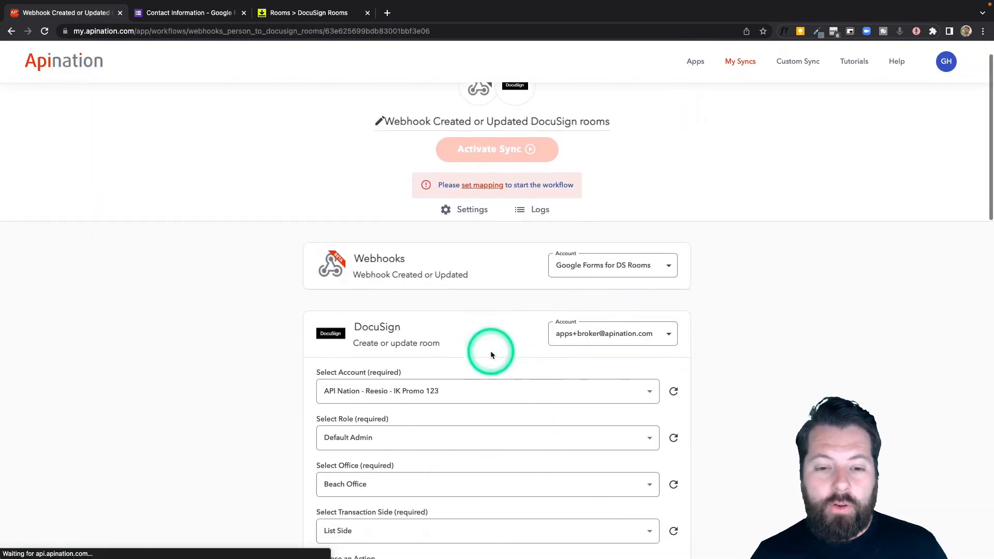
pyautogui.scroll(-5, 491, 355)
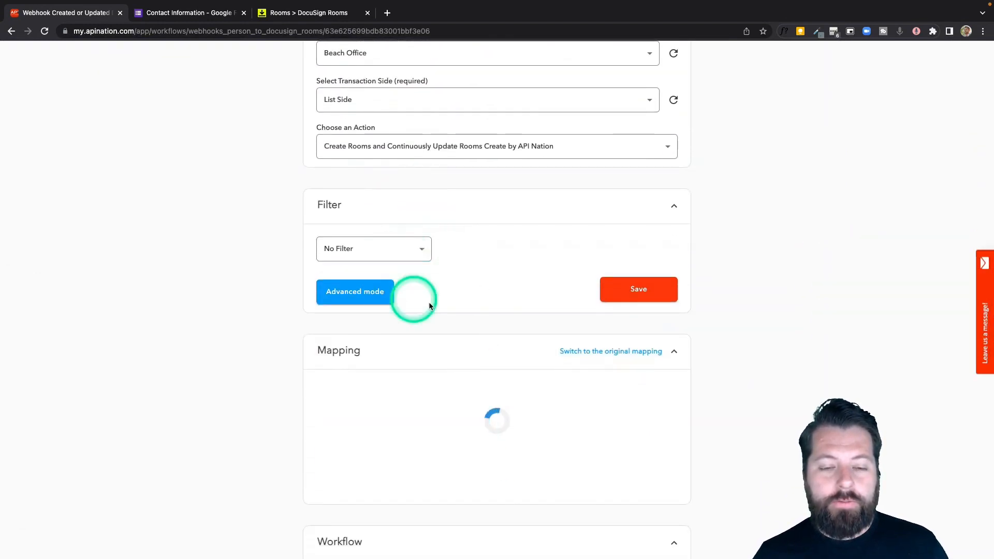
pyautogui.click(422, 249)
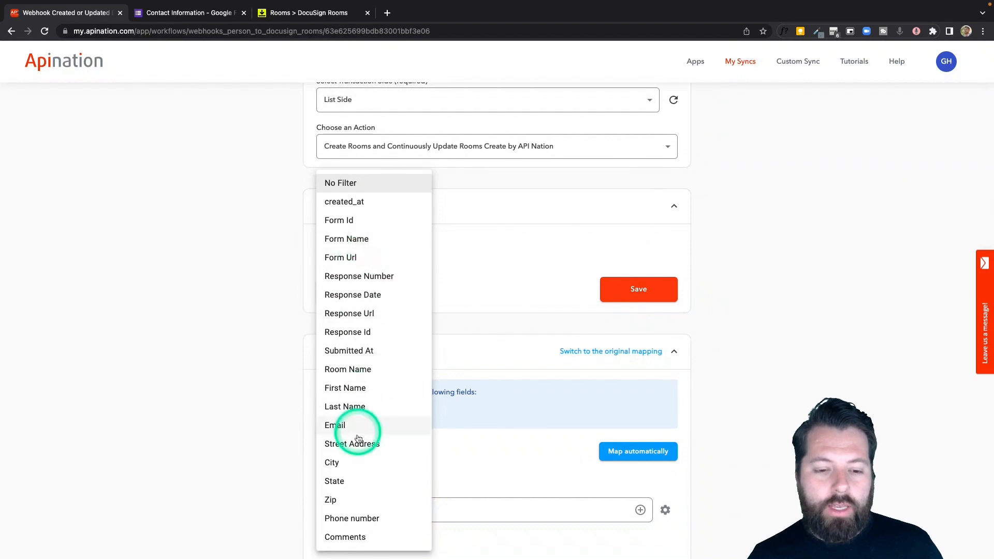
pyautogui.click(464, 253)
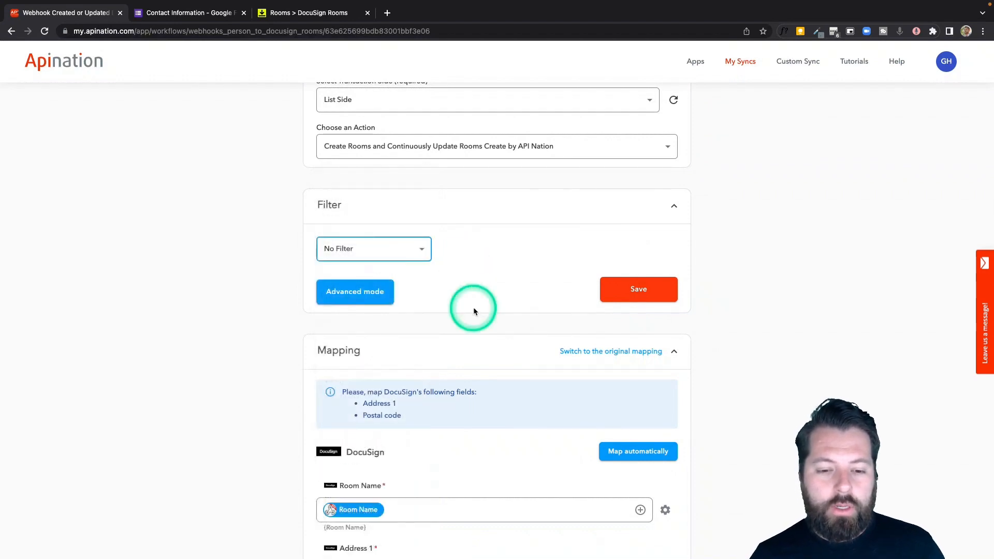
pyautogui.scroll(-5, 473, 307)
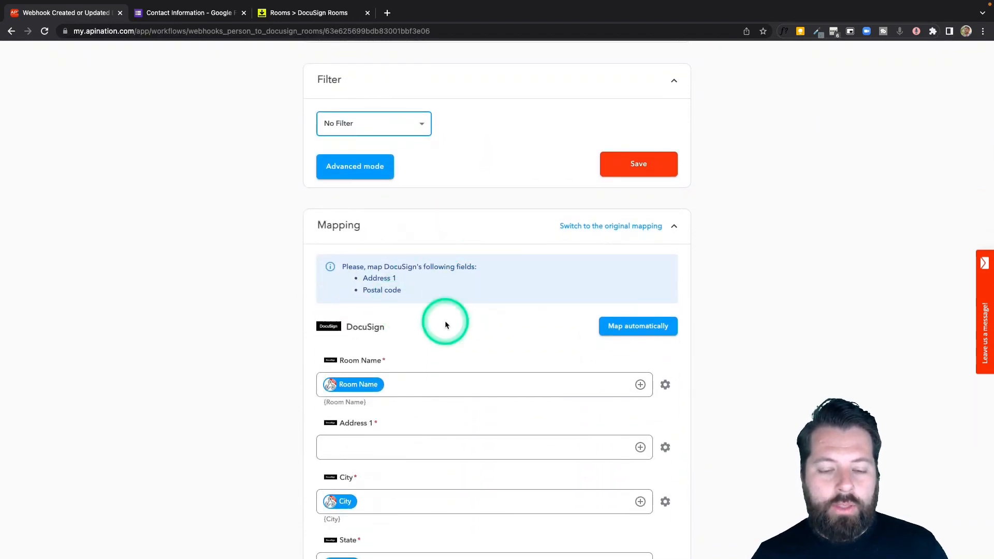
pyautogui.scroll(-3, 445, 321)
pyautogui.click(368, 325)
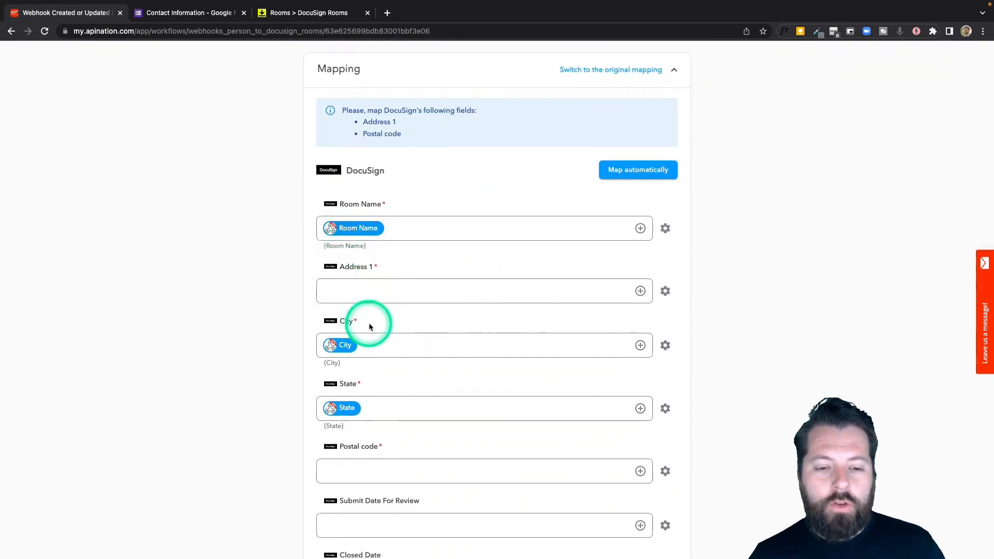
pyautogui.click(334, 229)
pyautogui.click(251, 112)
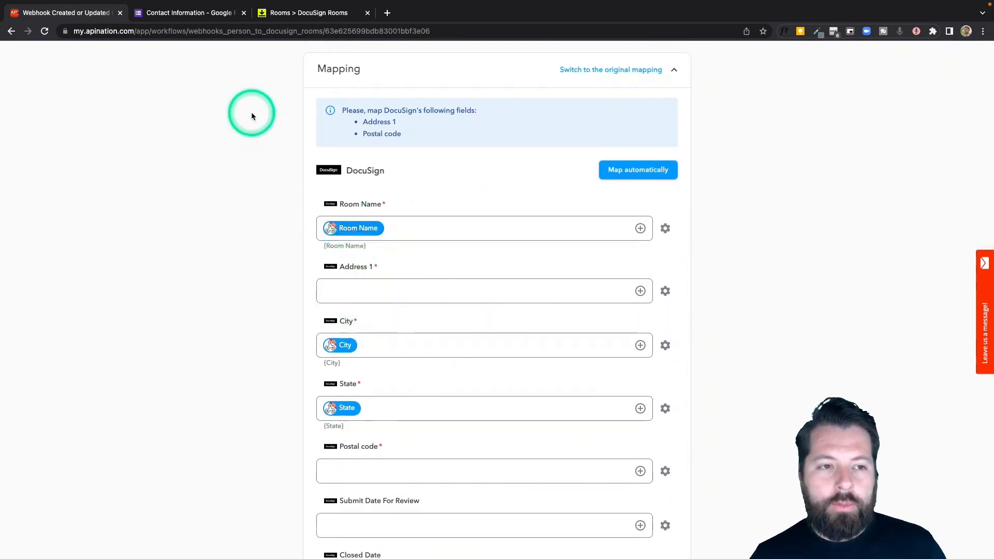
pyautogui.click(365, 241)
pyautogui.click(328, 201)
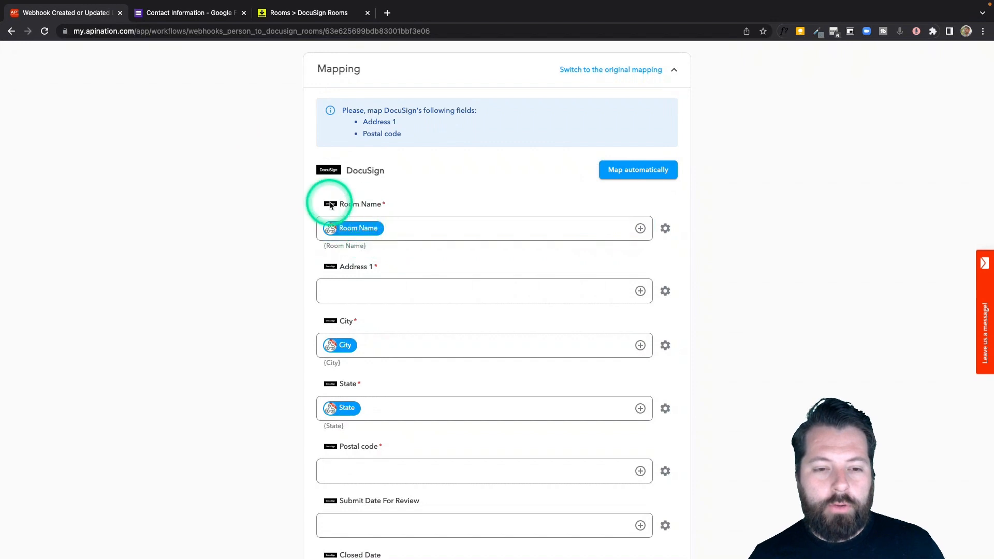
# - Map the form's Street Address to Address 1 and Zip to Postal code
pyautogui.click(423, 295)
pyautogui.click(641, 291)
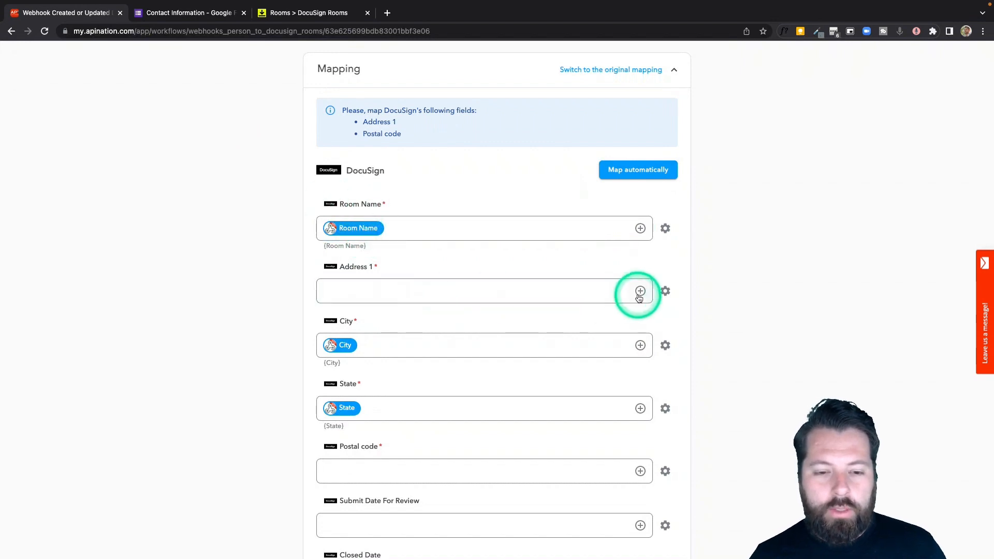
pyautogui.click(452, 321)
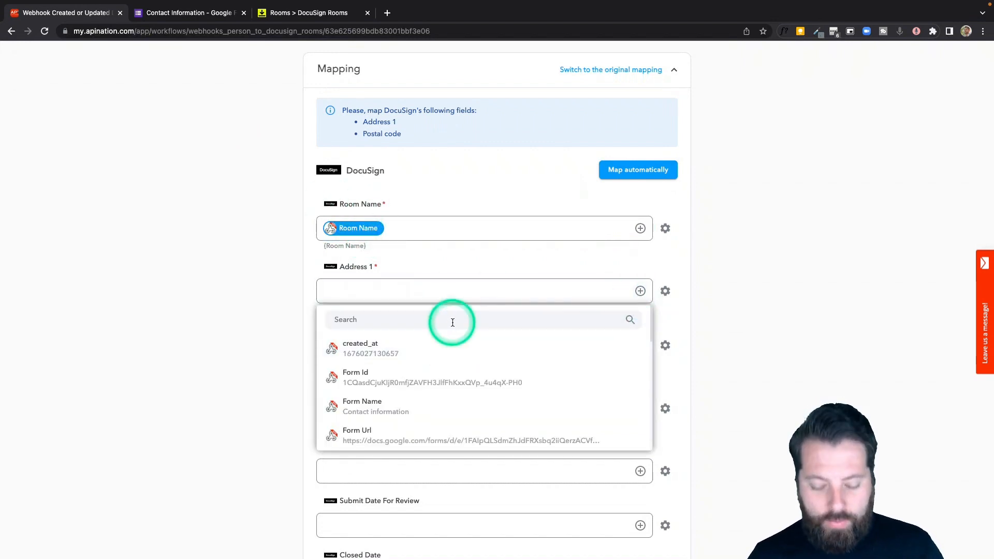
pyautogui.write('st')
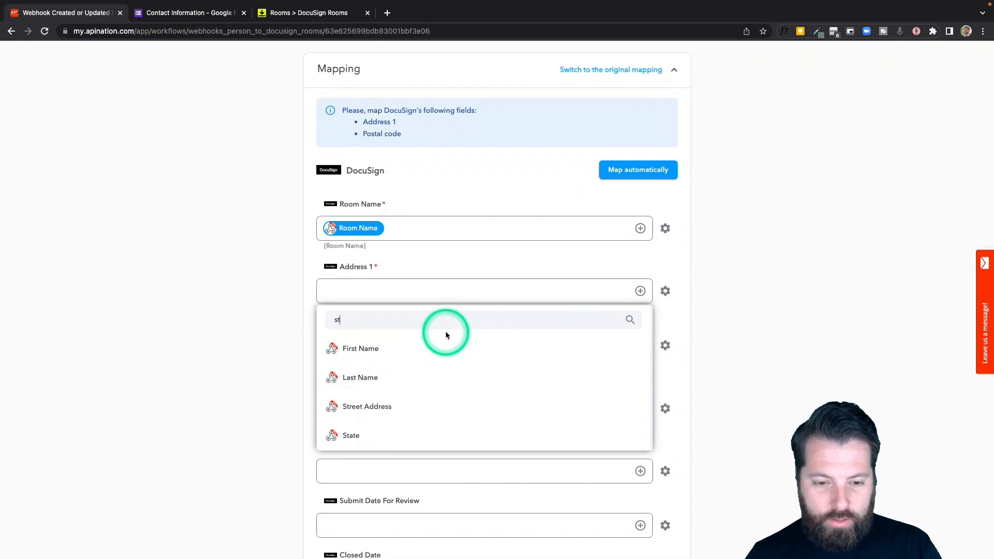
pyautogui.click(417, 407)
pyautogui.scroll(-2, 378, 395)
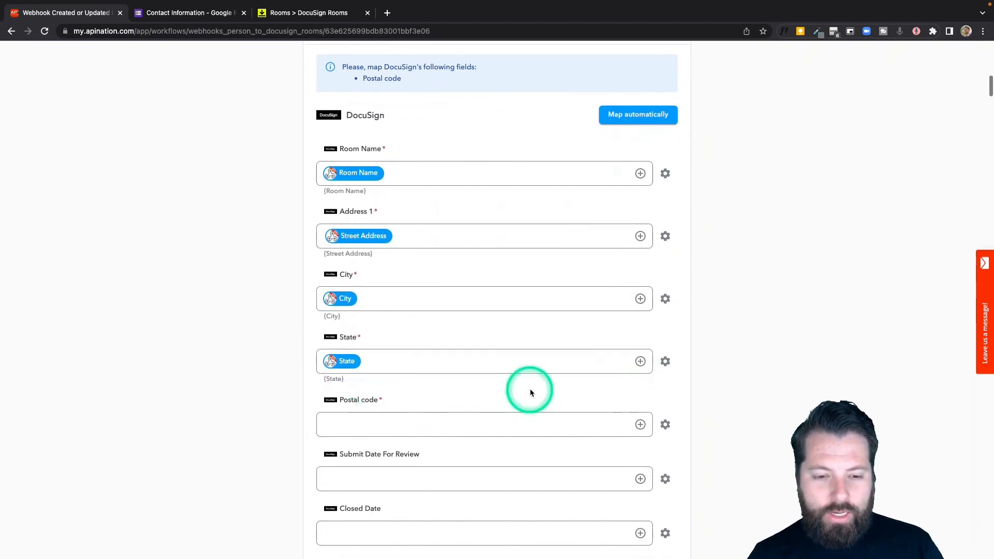
pyautogui.click(640, 425)
pyautogui.scroll(-5, 514, 491)
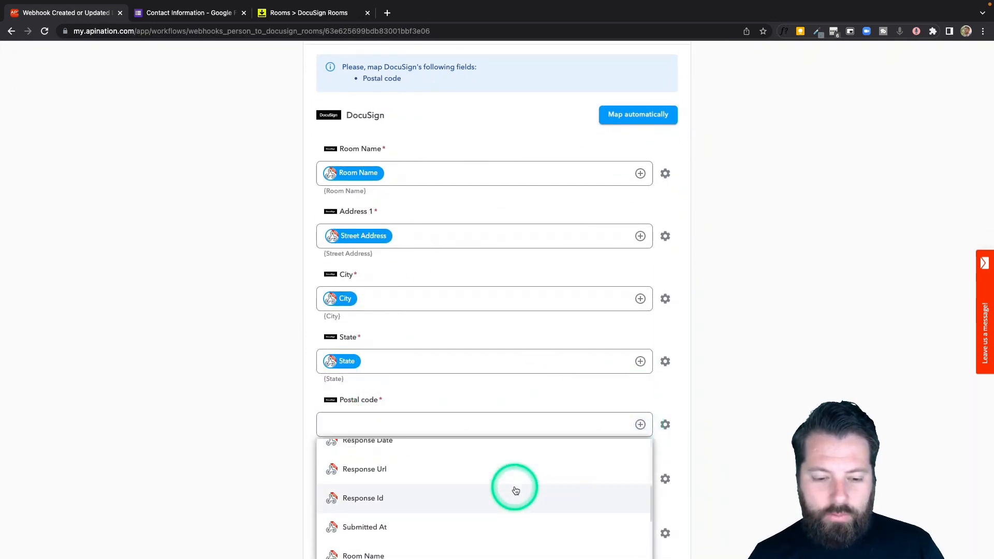
pyautogui.click(409, 306)
pyautogui.write('zip')
pyautogui.click(394, 335)
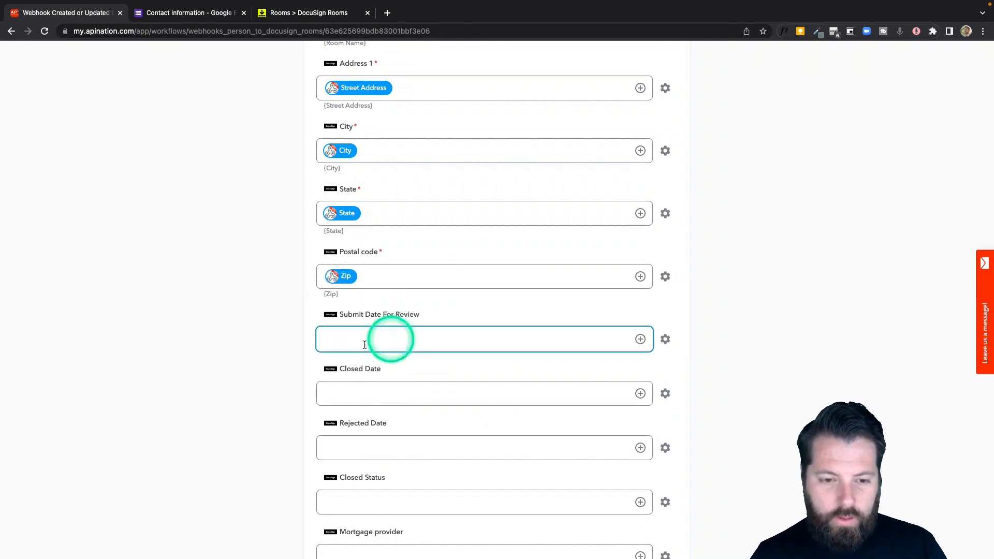
# - Switch to the Contact Information form's webhook settings in Google Forms
pyautogui.scroll(-1, 287, 372)
pyautogui.scroll(-2, 289, 376)
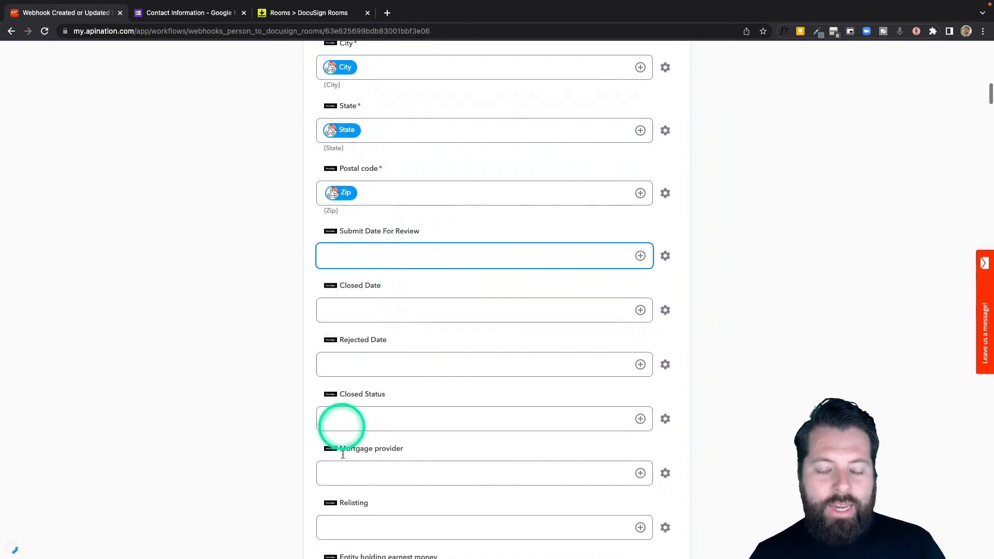
pyautogui.scroll(-4, 358, 364)
pyautogui.click(395, 110)
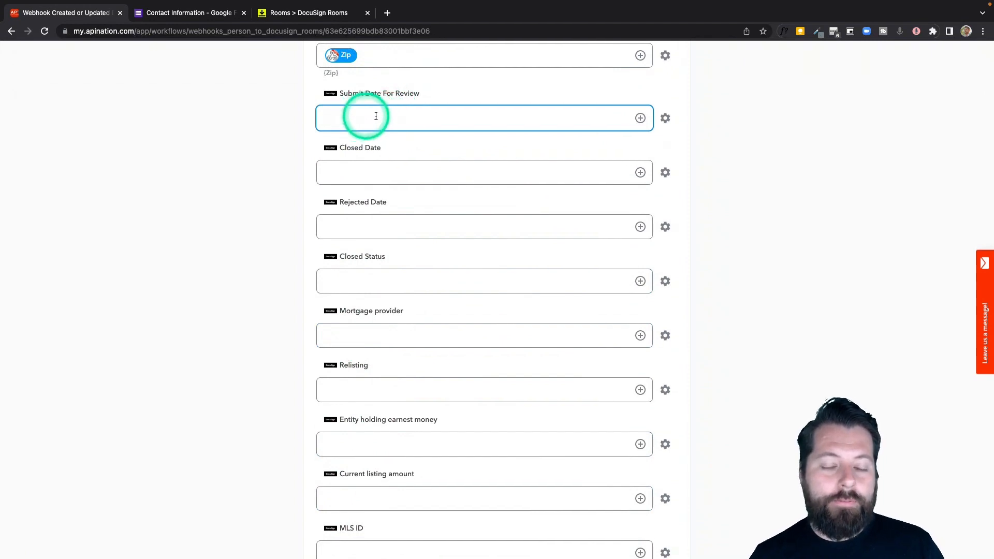
pyautogui.click(199, 15)
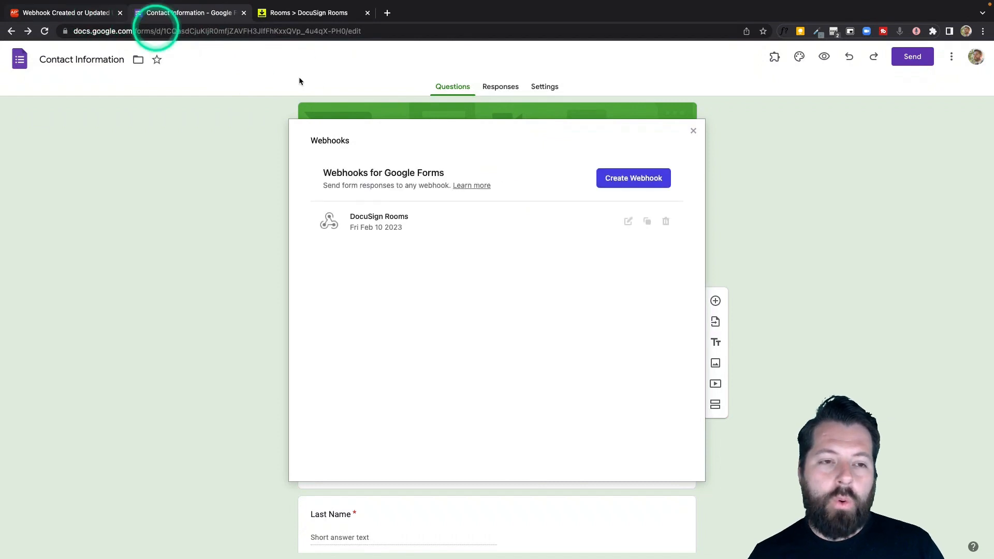
pyautogui.click(72, 13)
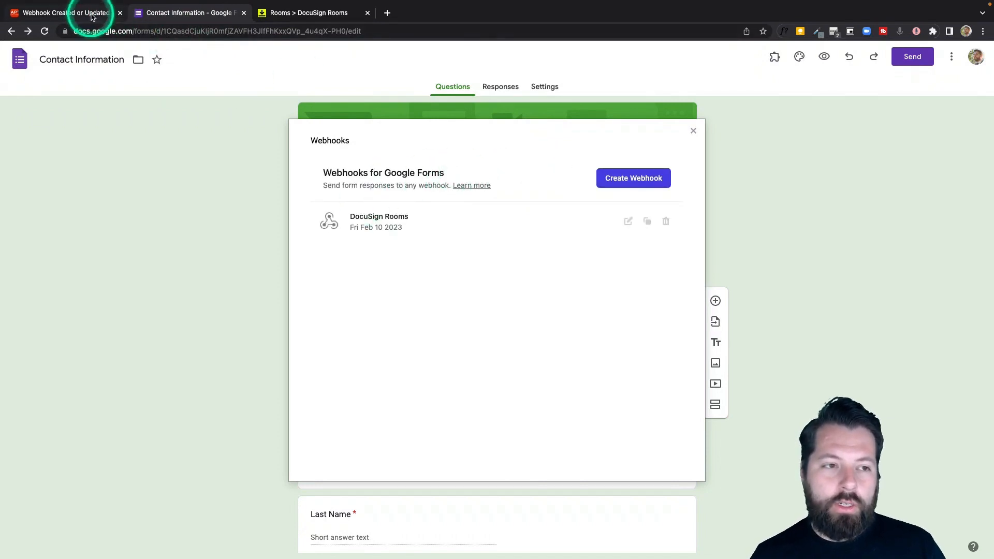
pyautogui.scroll(-8, 232, 264)
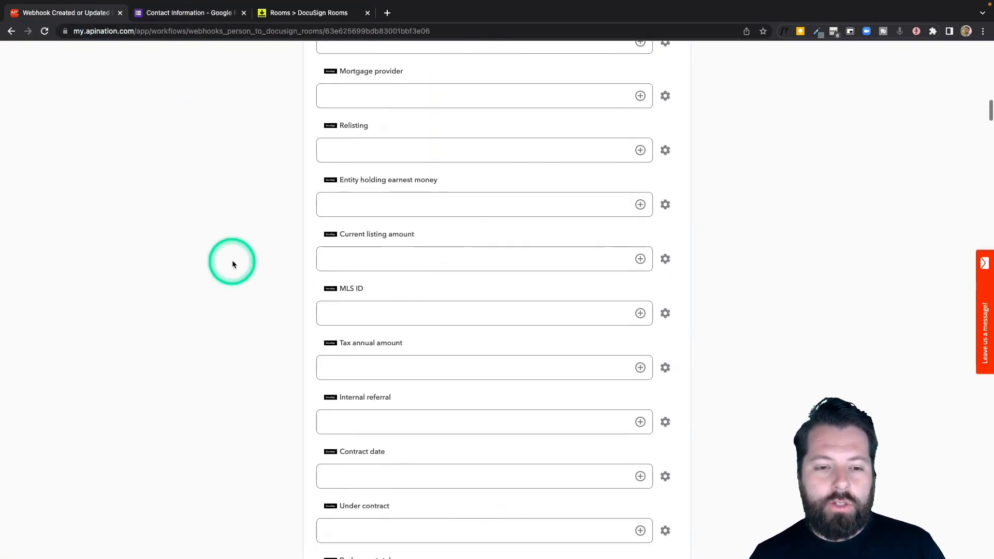
pyautogui.scroll(-9, 267, 259)
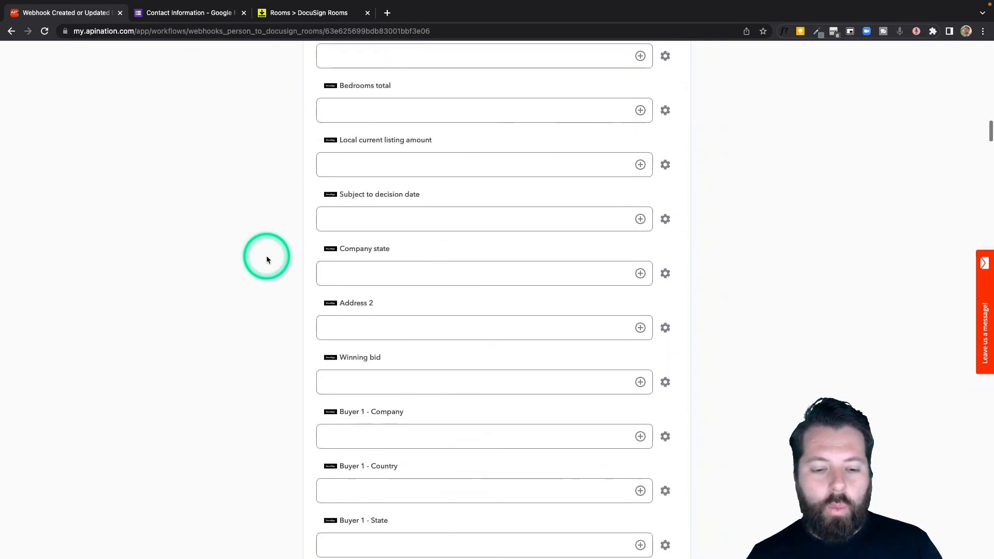
pyautogui.click(344, 156)
pyautogui.click(320, 318)
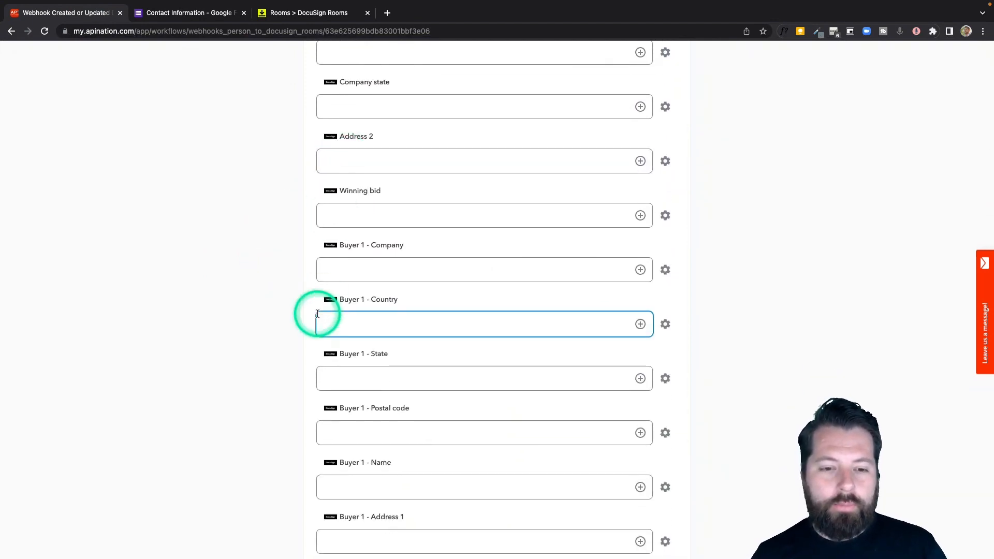
pyautogui.scroll(-1, 331, 290)
pyautogui.click(359, 216)
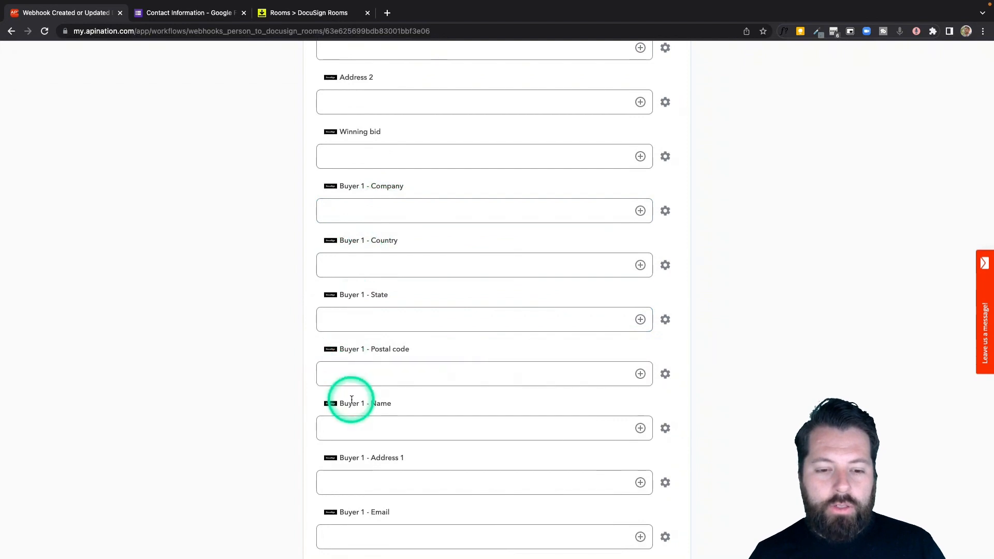
pyautogui.scroll(-1, 352, 398)
pyautogui.click(379, 444)
pyautogui.scroll(-3, 381, 448)
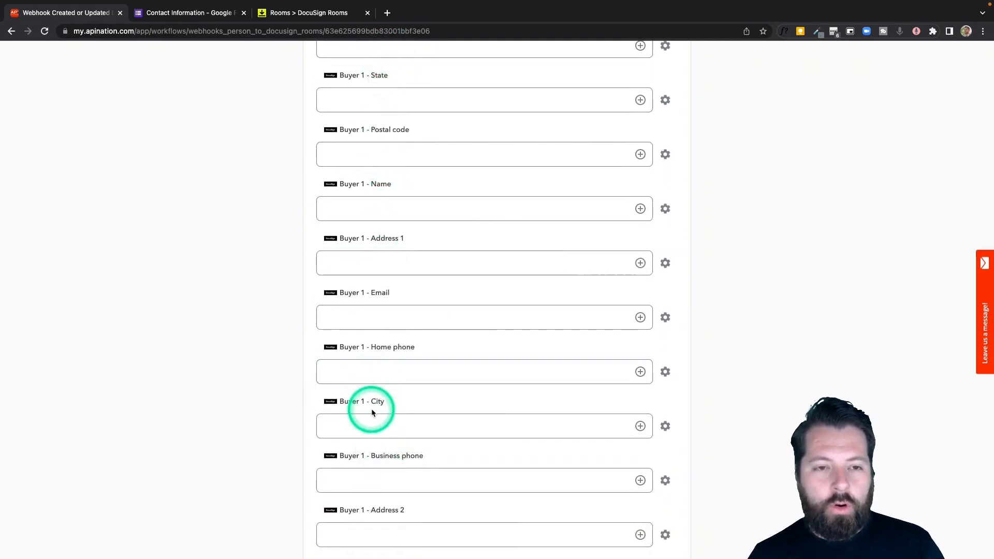
pyautogui.scroll(-4, 371, 409)
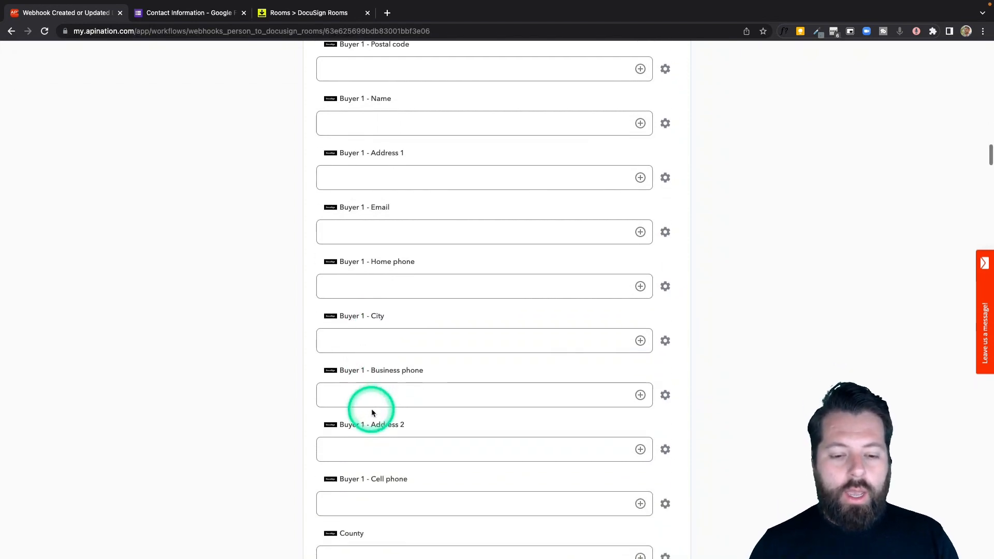
pyautogui.scroll(-9, 371, 408)
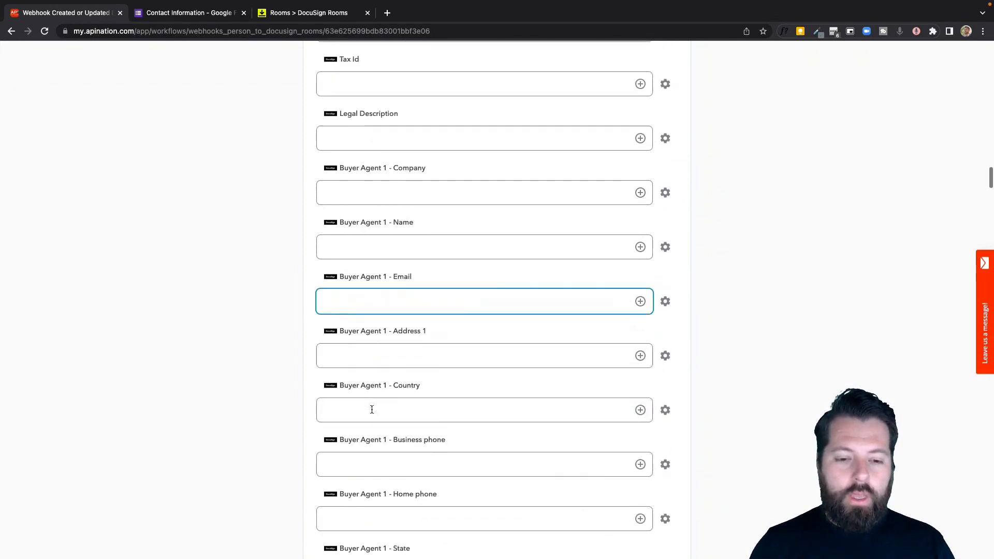
pyautogui.scroll(-9, 371, 409)
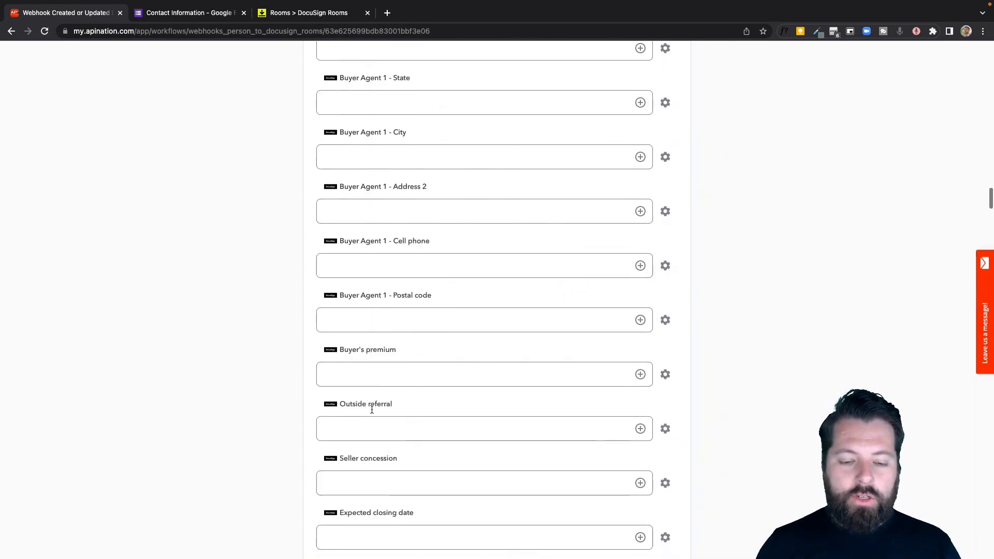
pyautogui.click(350, 186)
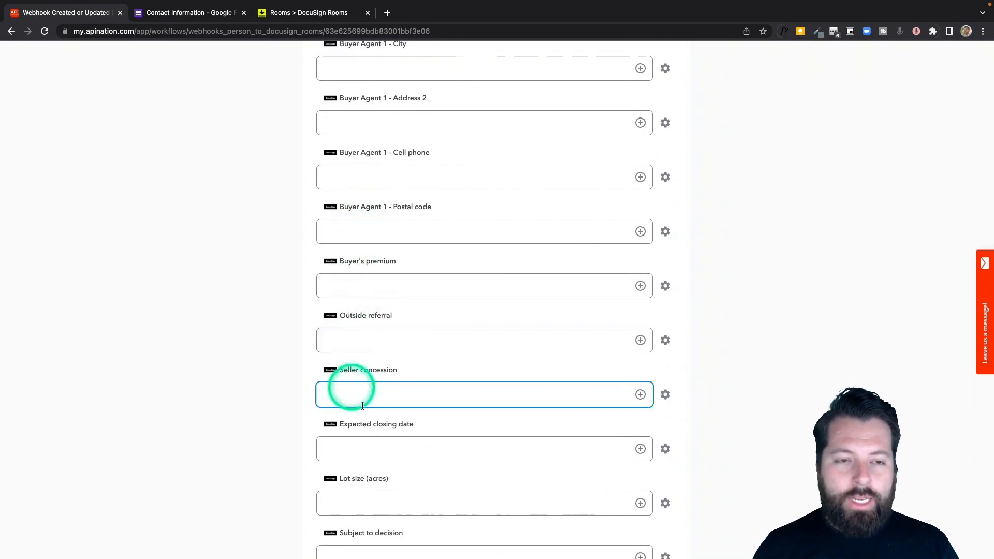
pyautogui.scroll(-3, 384, 309)
pyautogui.scroll(3, 385, 306)
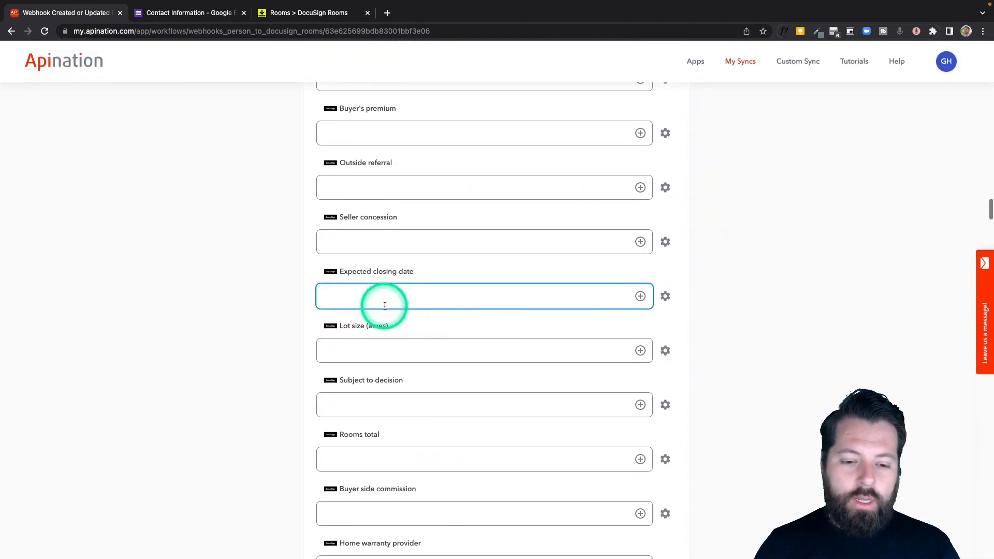
pyautogui.scroll(20, 385, 306)
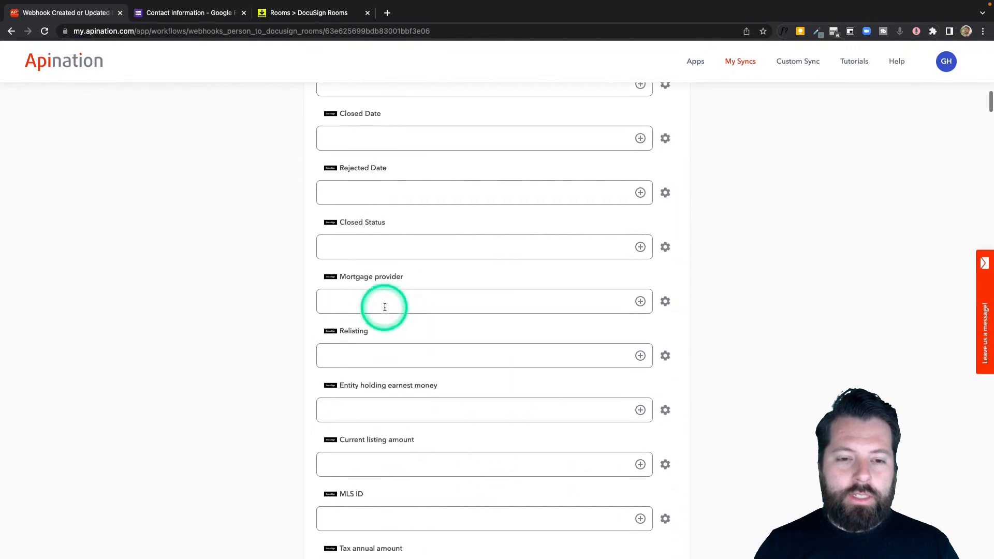
pyautogui.scroll(13, 384, 309)
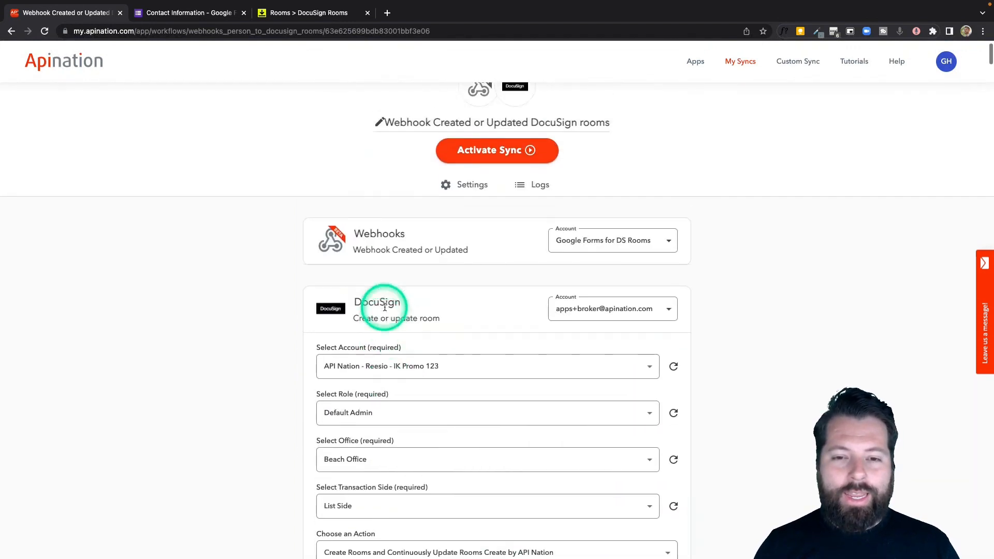
# - Activate the sync, then fill in the form's Room Name, first name and email answers
pyautogui.click(488, 189)
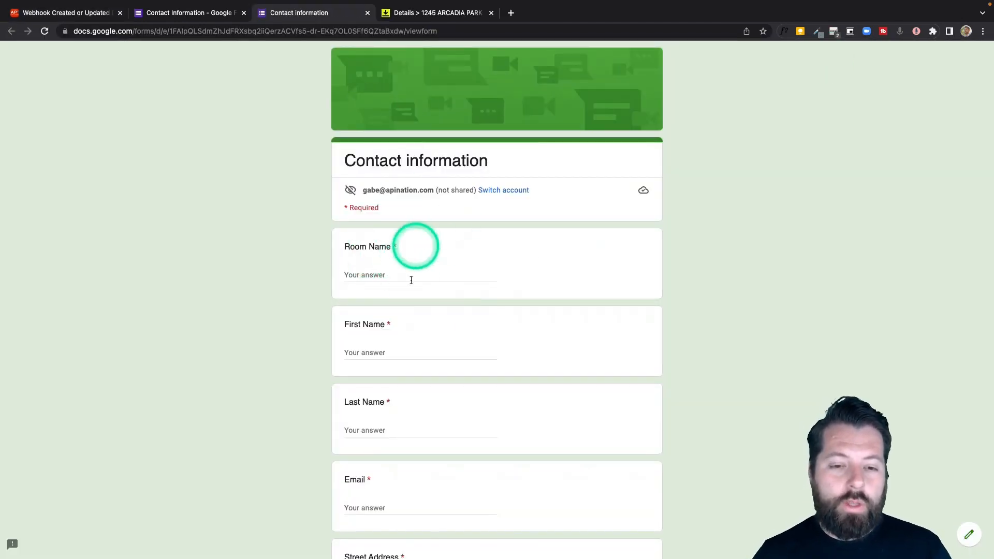
pyautogui.click(436, 277)
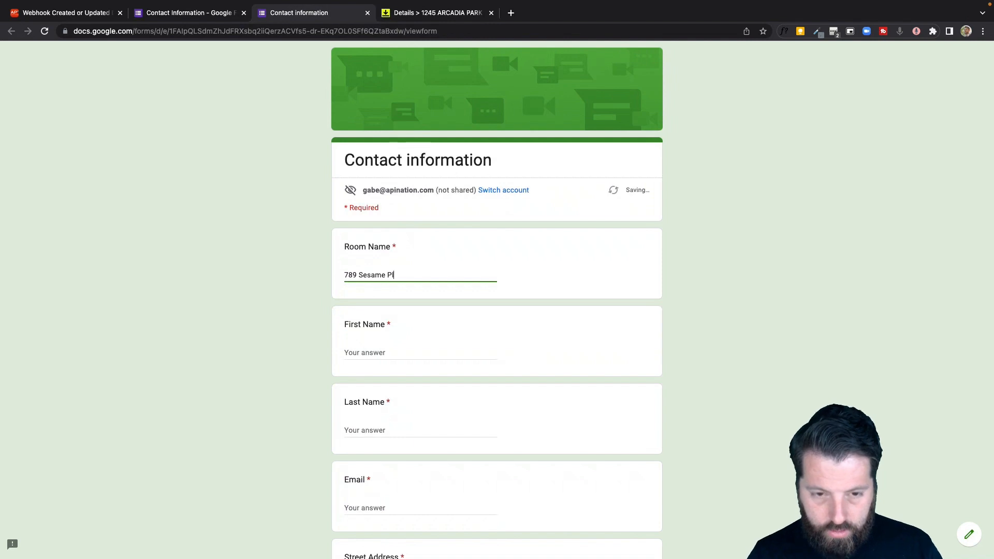
pyautogui.click(428, 352)
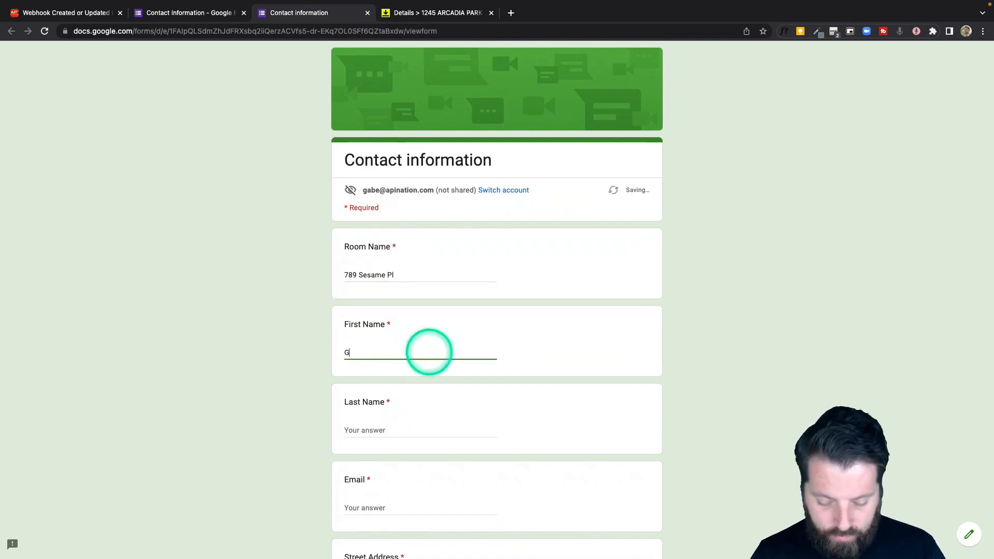
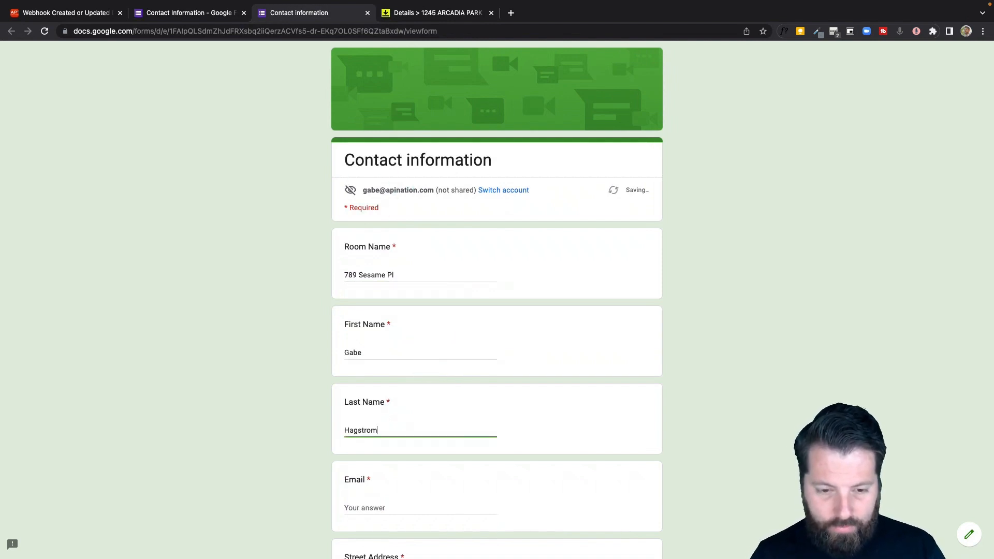
pyautogui.scroll(-2, 398, 457)
pyautogui.click(395, 387)
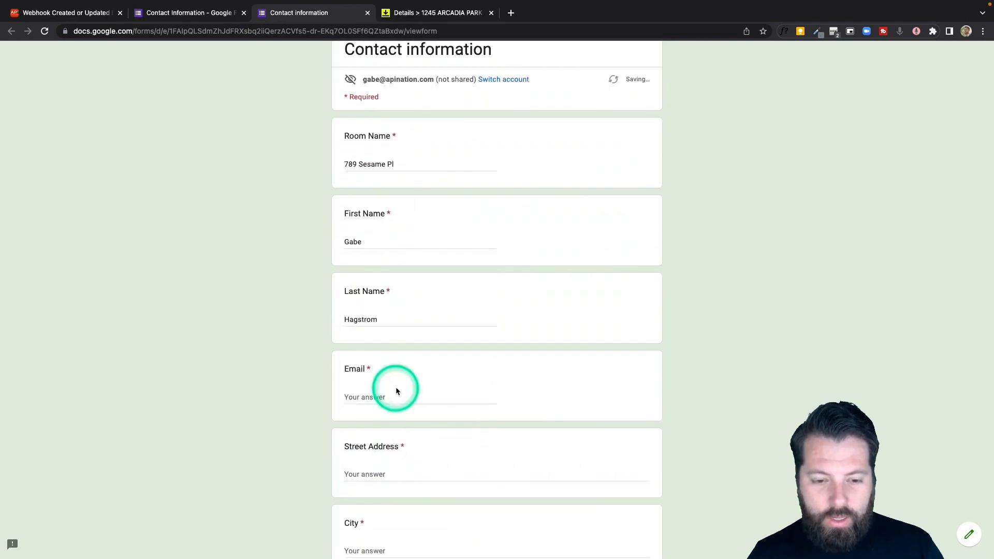
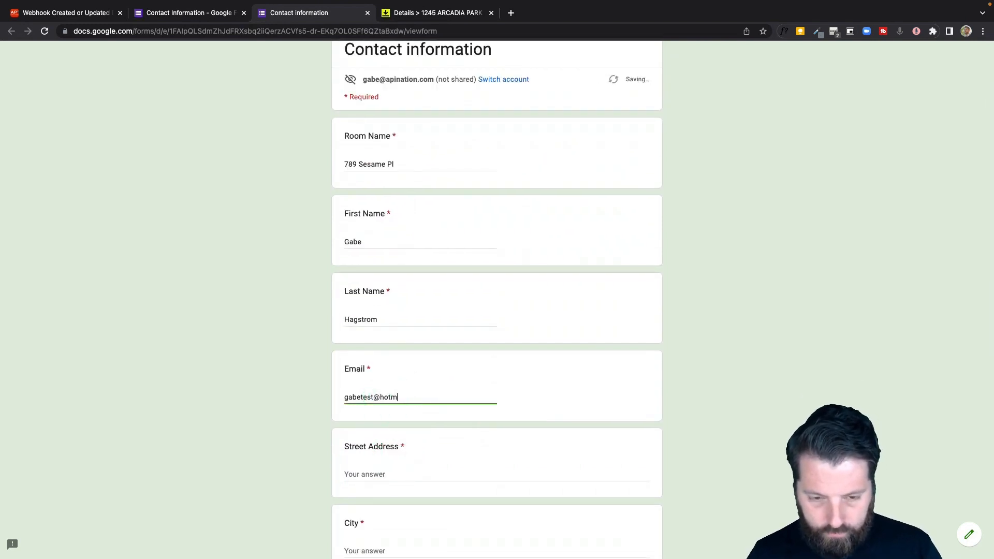
pyautogui.press('Tab')
# - Enter the street address, city, state and zip answers, then submit the form
pyautogui.scroll(-2, 408, 334)
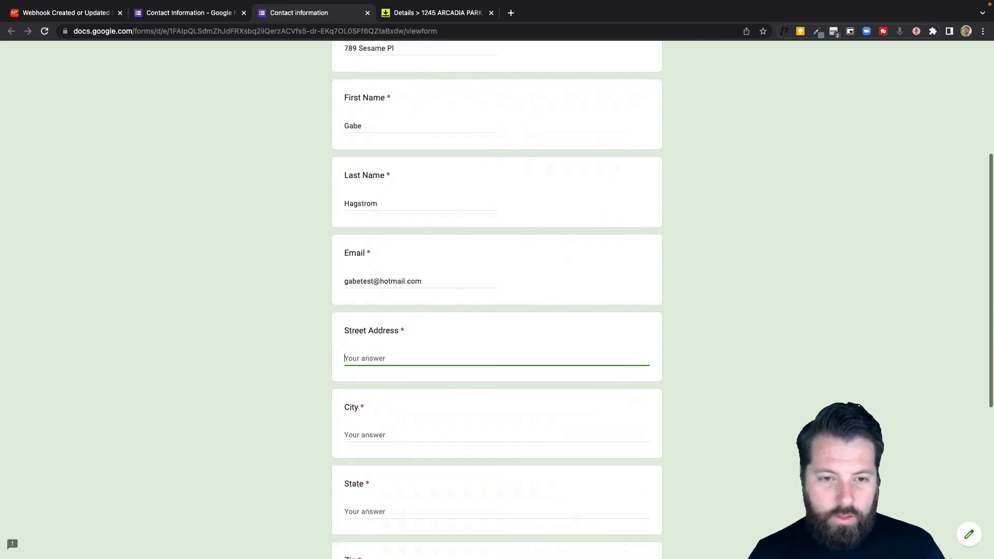
pyautogui.click(408, 334)
pyautogui.click(401, 354)
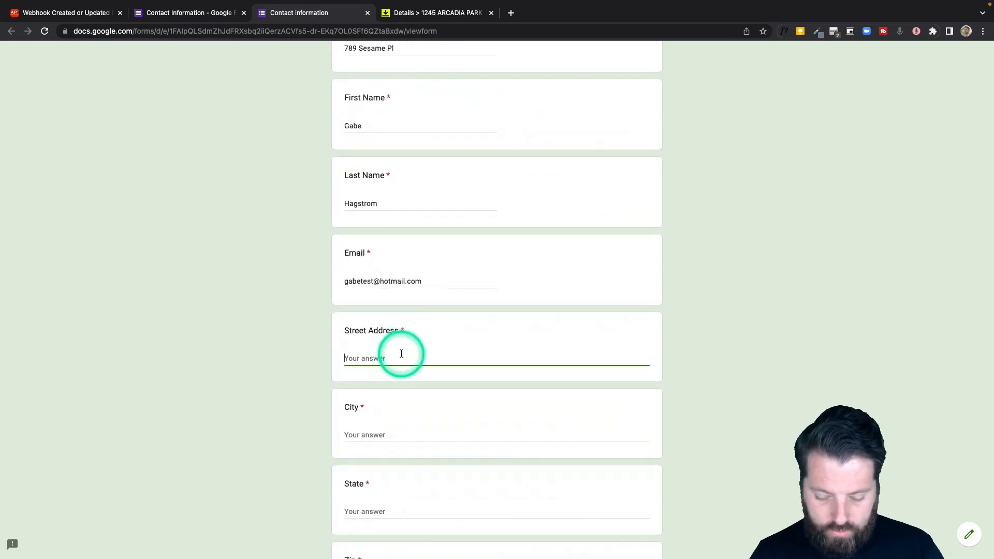
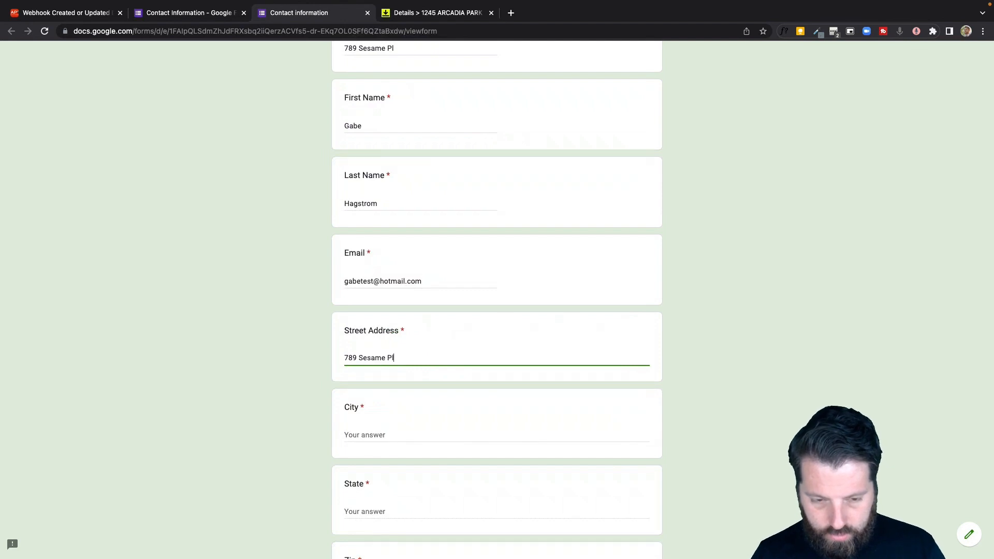
pyautogui.press('Tab')
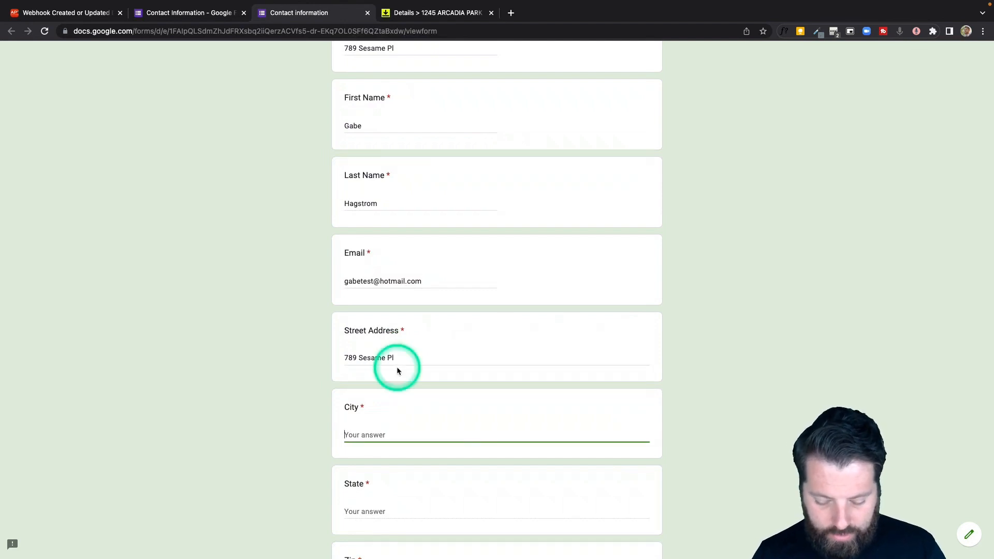
pyautogui.write('Valencia')
pyautogui.press('Tab')
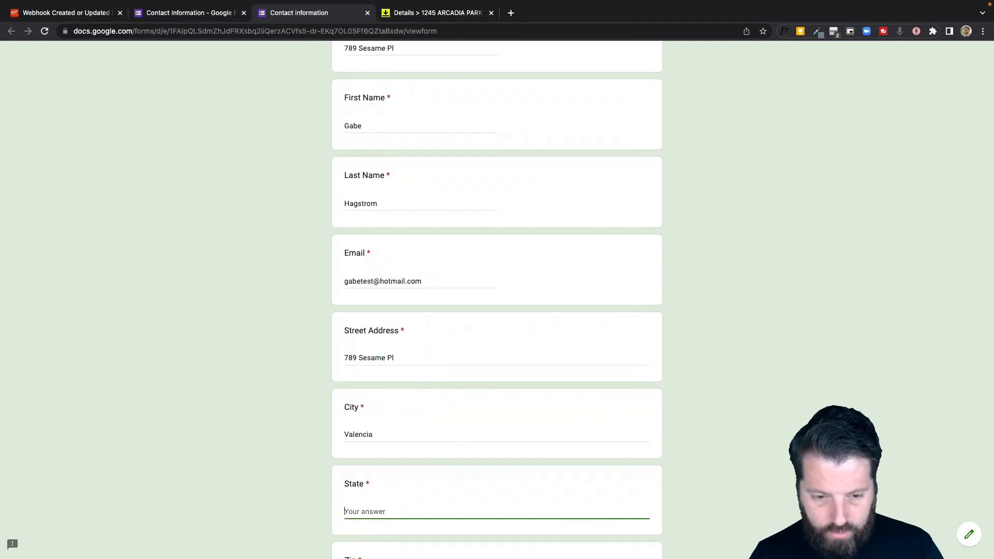
pyautogui.scroll(-5, 383, 362)
pyautogui.click(366, 364)
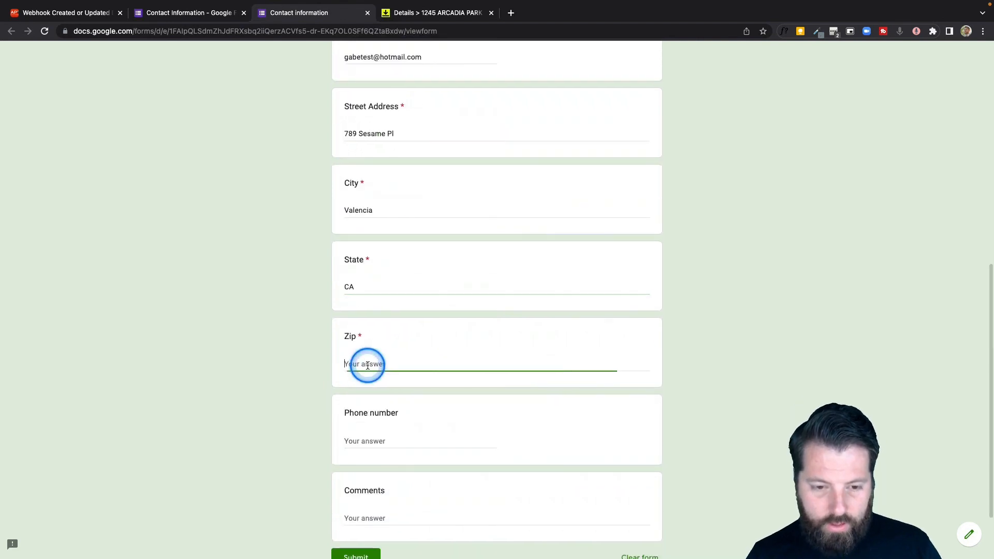
pyautogui.write('9200')
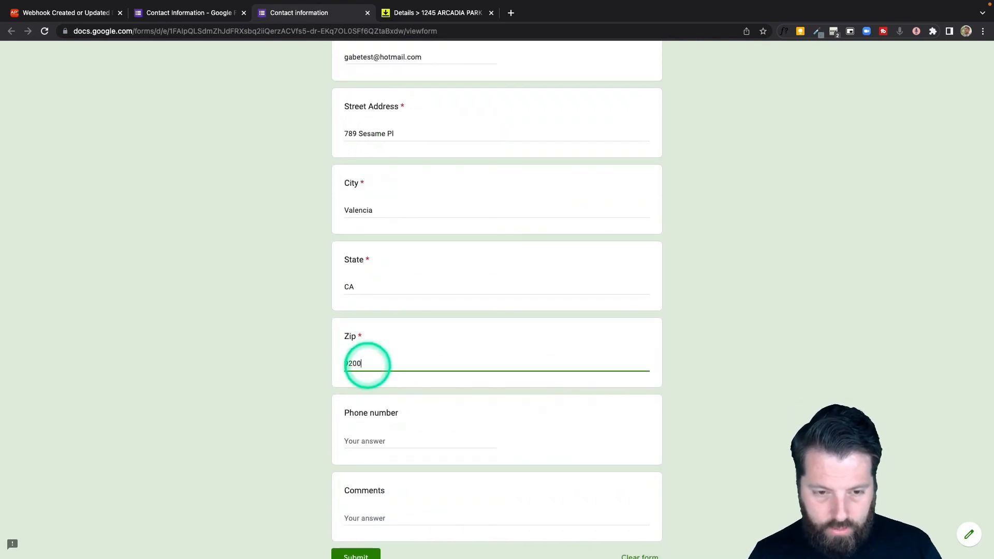
pyautogui.write('2')
pyautogui.scroll(-3, 363, 394)
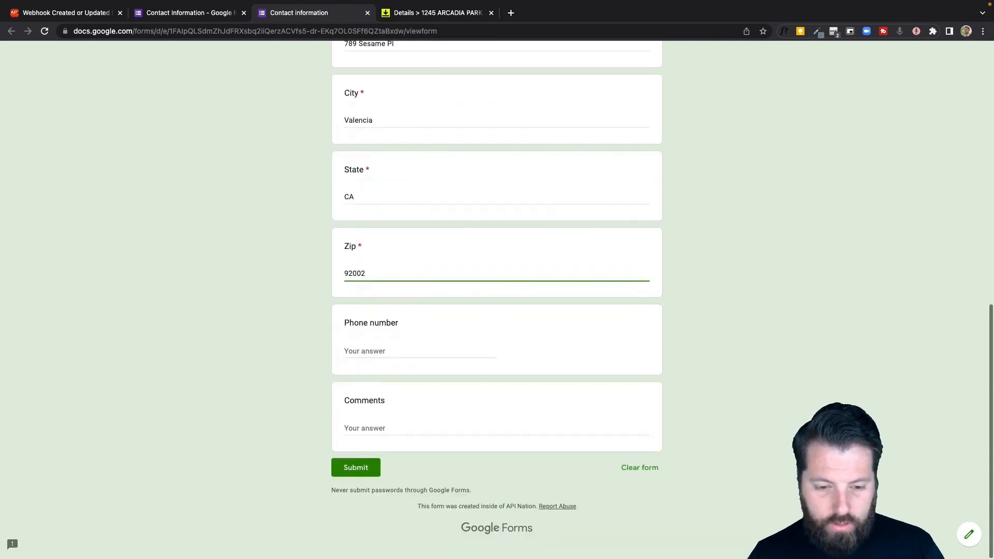
pyautogui.click(348, 475)
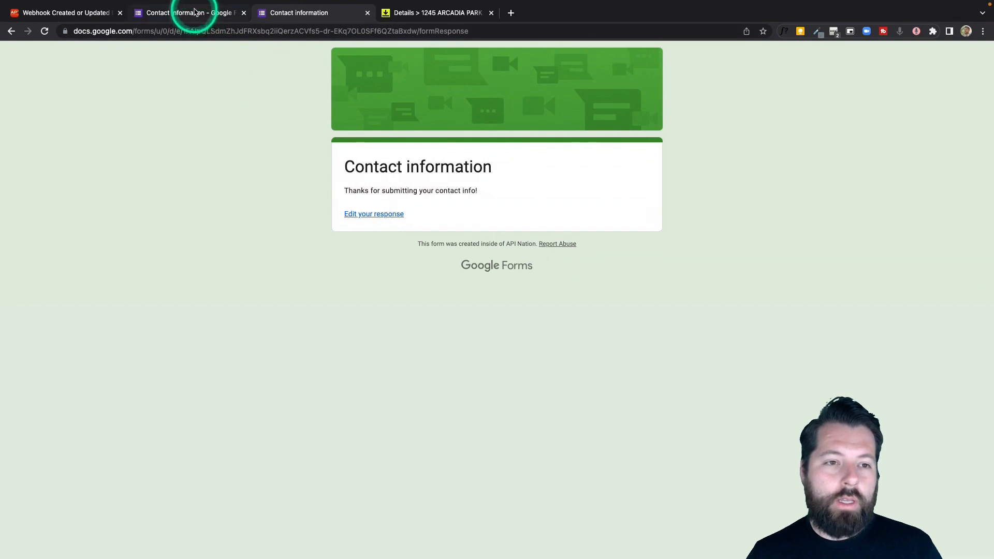
# - Refresh the Apination sync logs, then check the DocuSign Rooms list for the new room
pyautogui.click(64, 15)
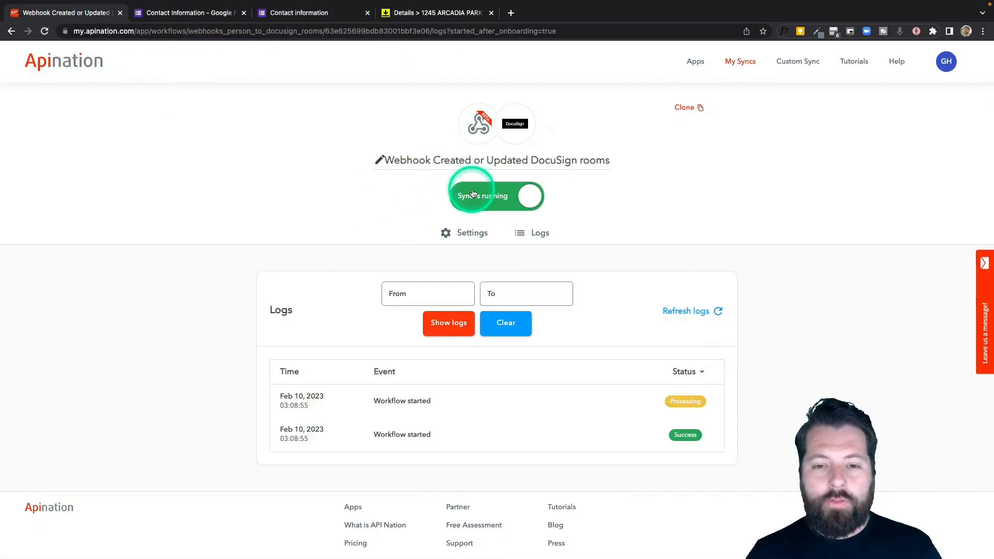
pyautogui.click(676, 315)
pyautogui.click(226, 58)
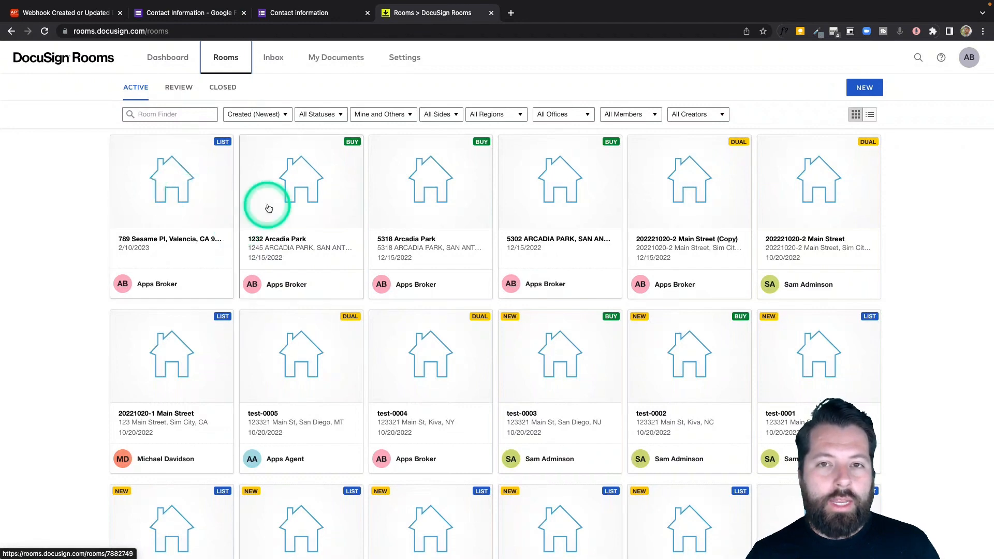
pyautogui.click(557, 512)
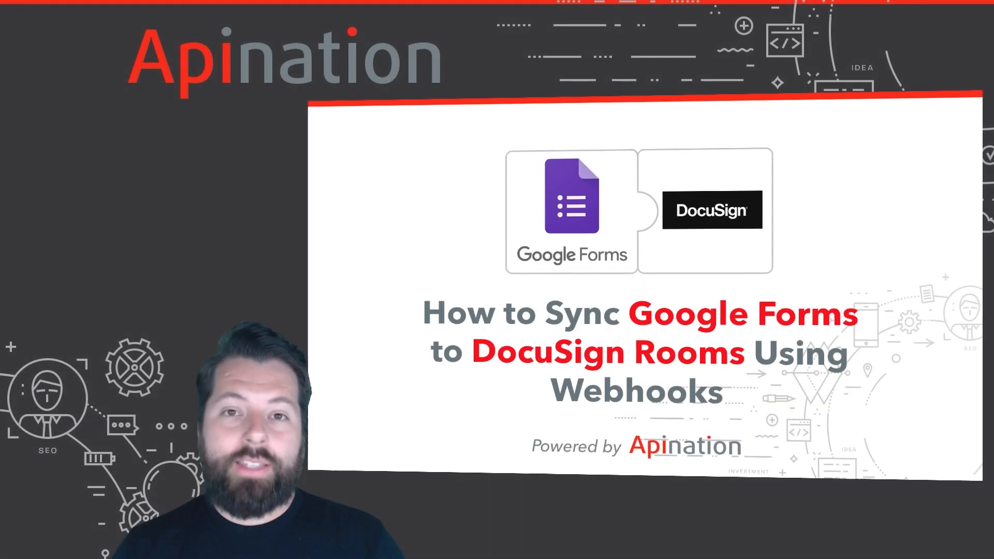